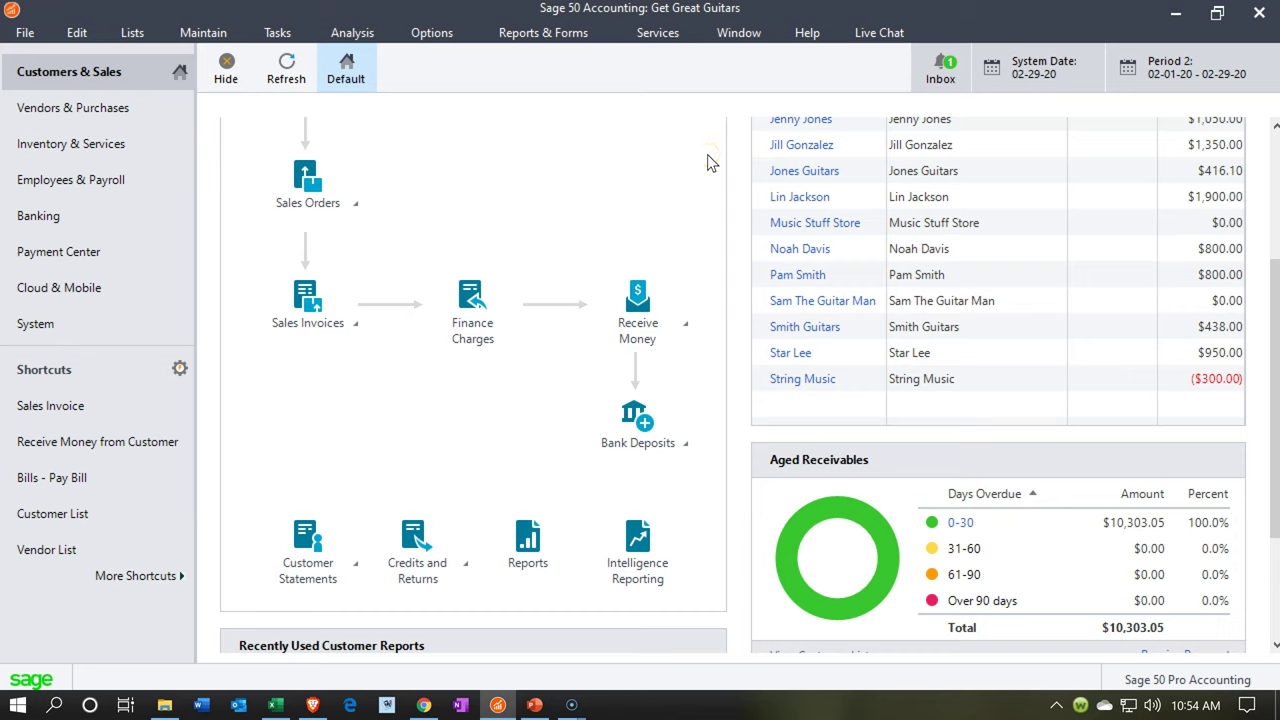
- Display the standard Balance Sheet report for the range Period 1 (1/1/20) to Period 1 (1/31/20) and examine the checking account balance
click(543, 33)
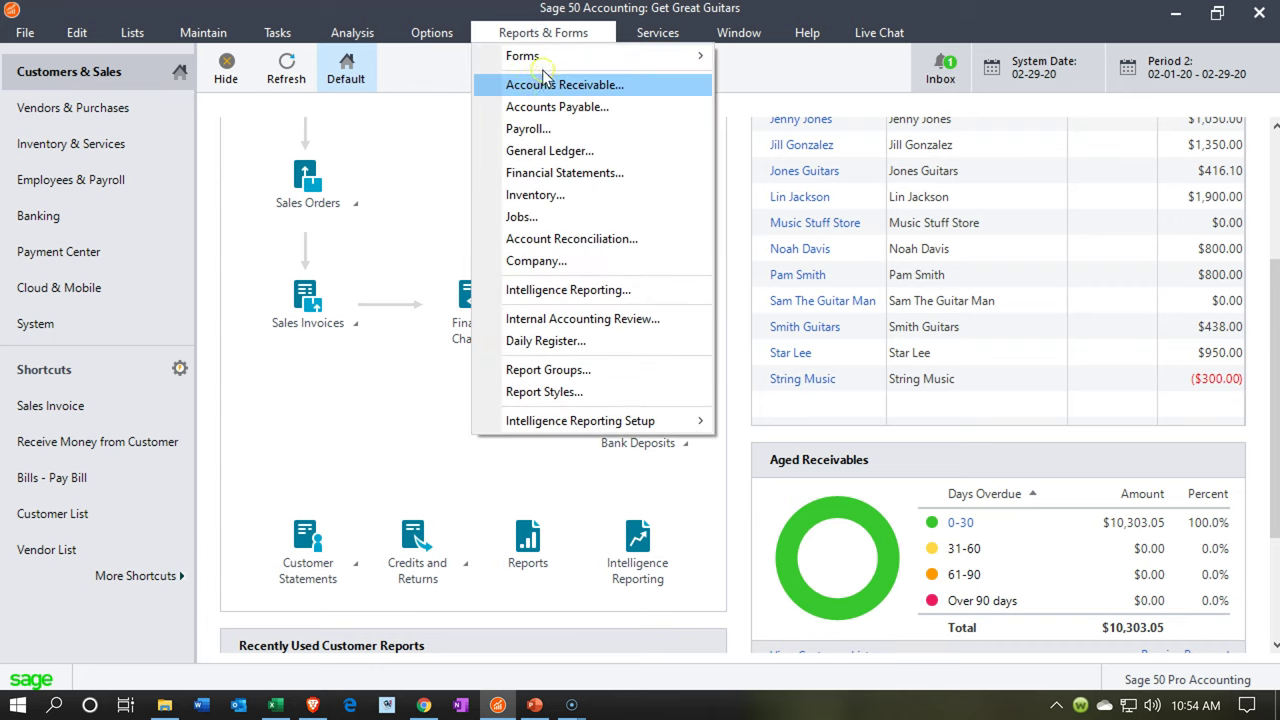
click(578, 174)
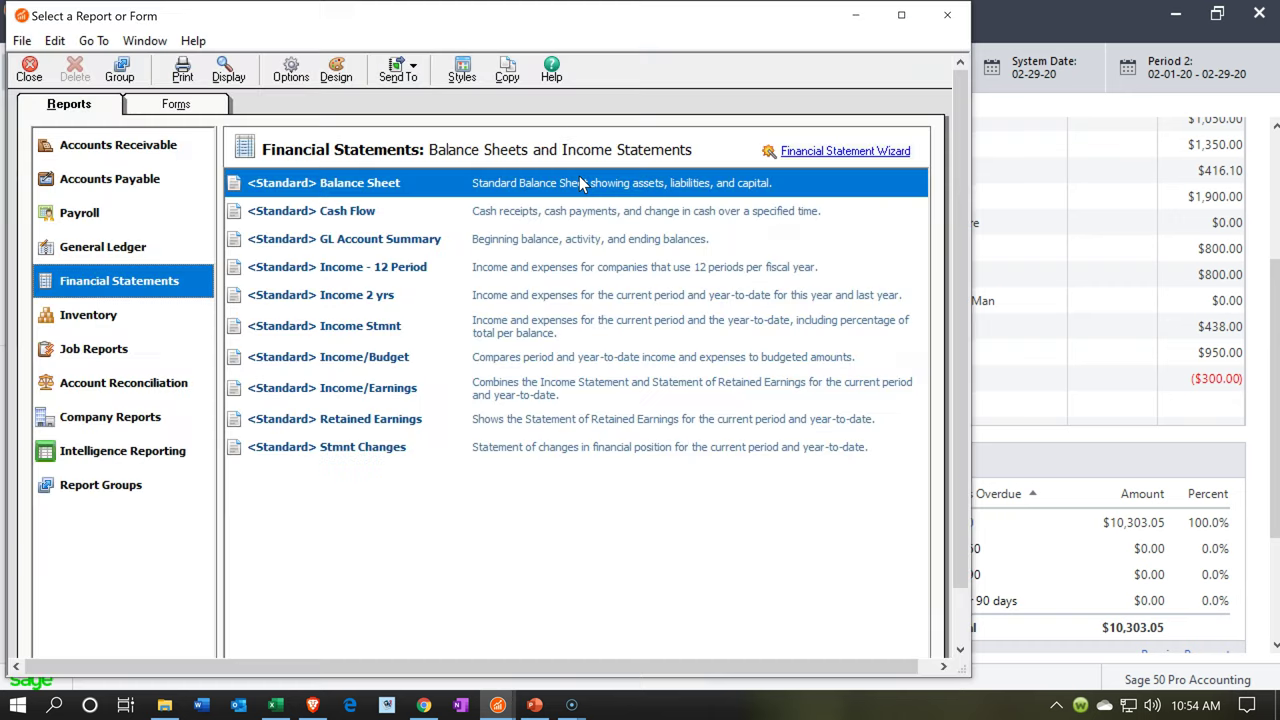
double_click(580, 183)
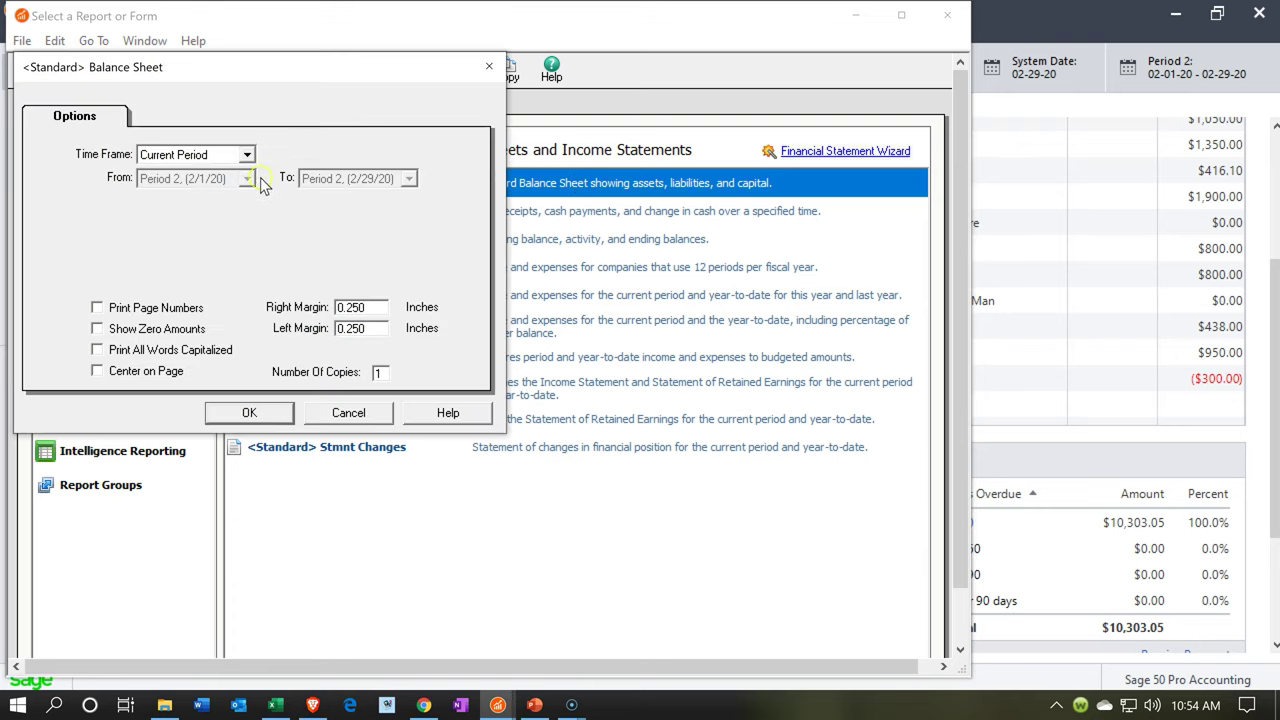
click(250, 162)
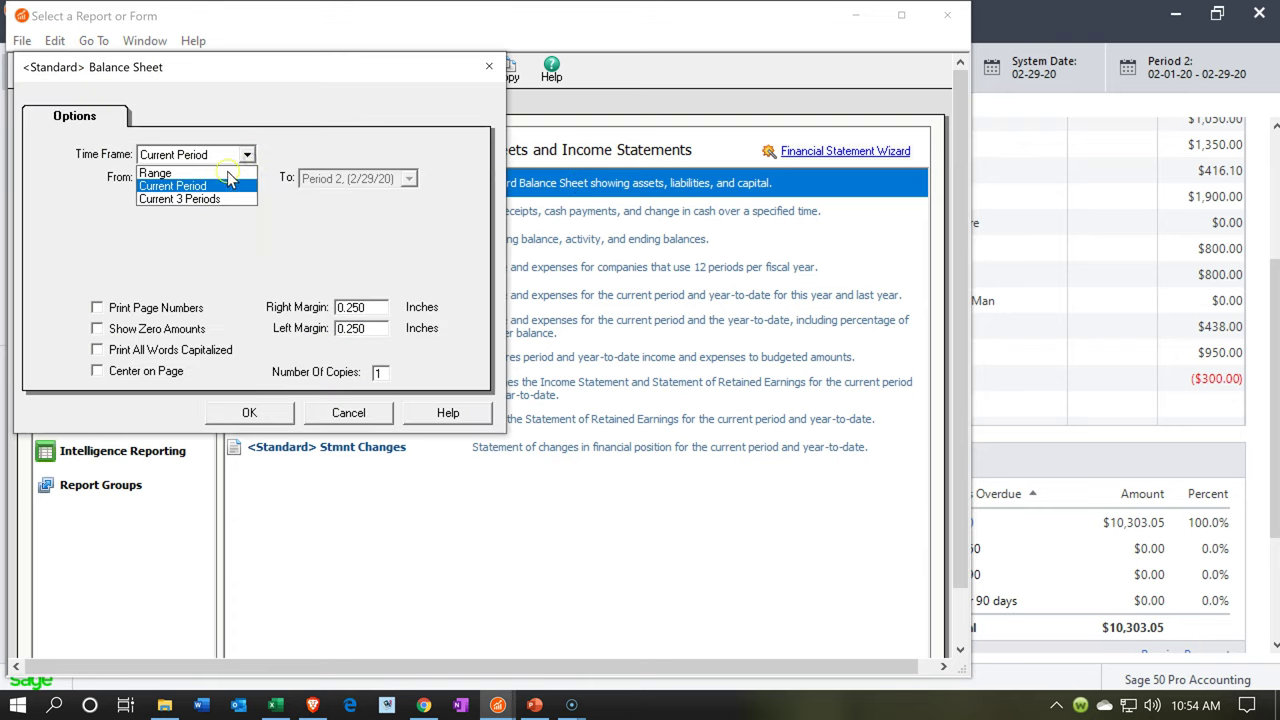
click(214, 172)
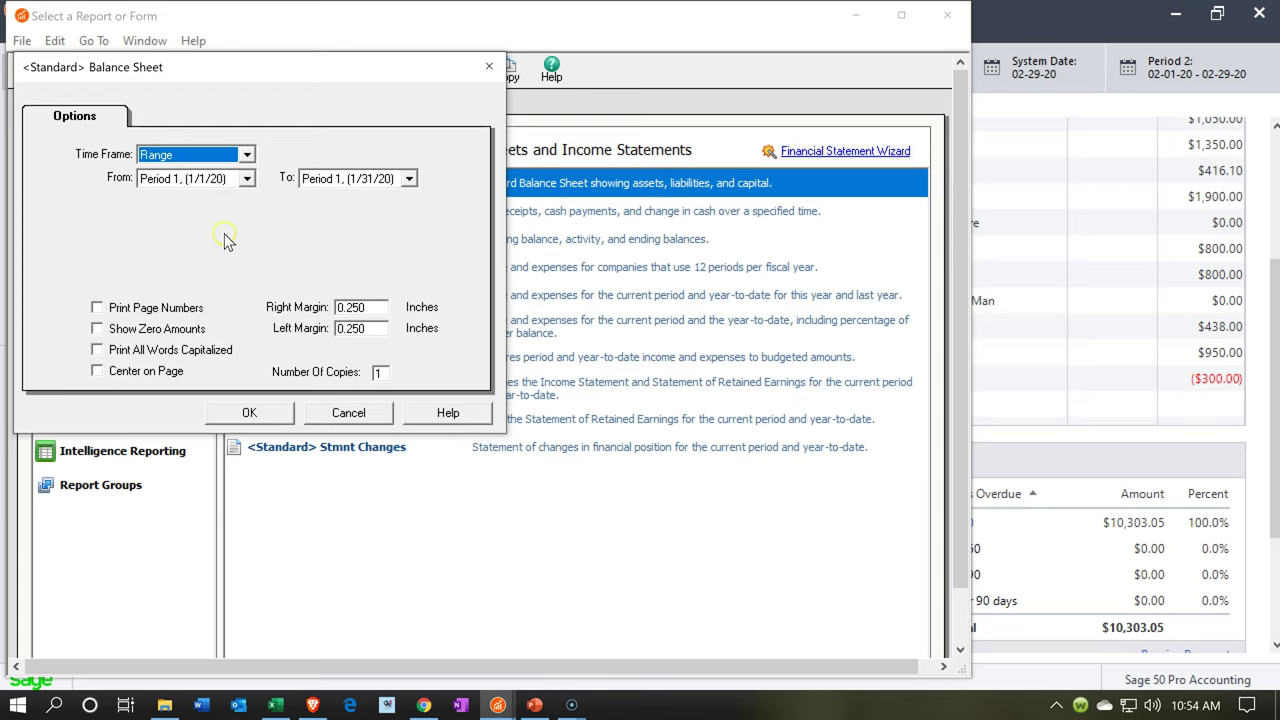
click(253, 413)
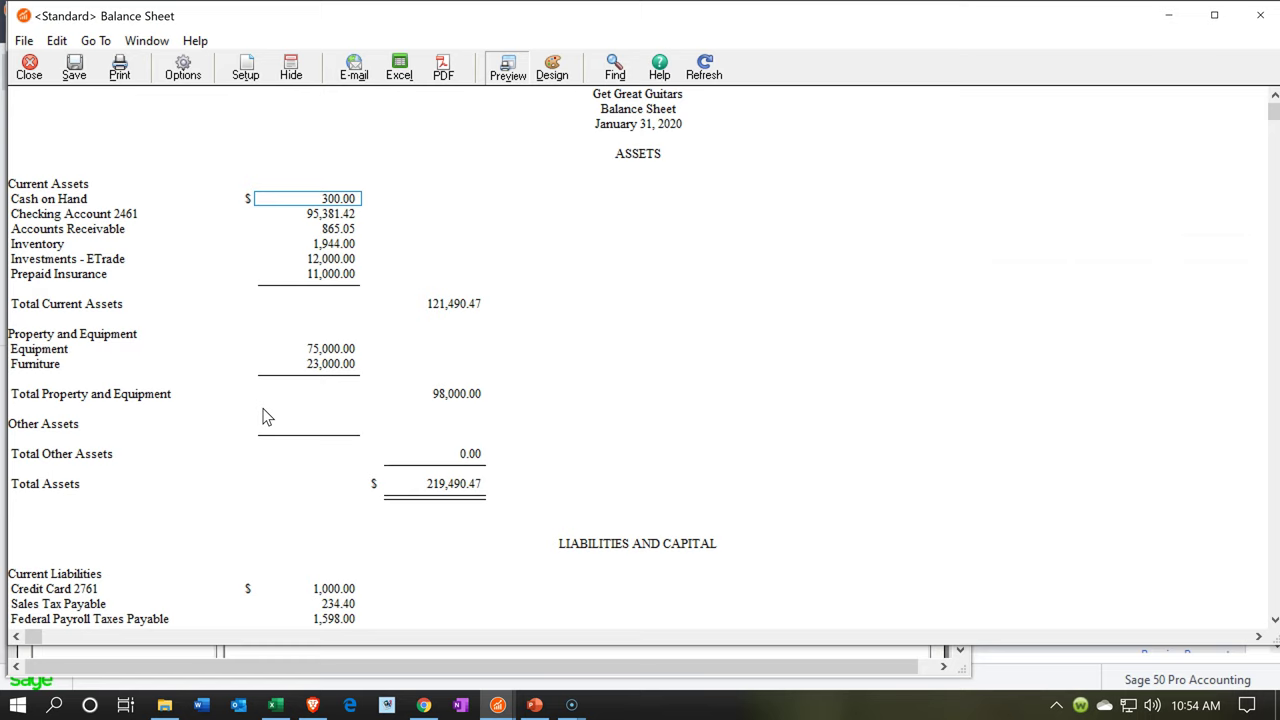
click(314, 214)
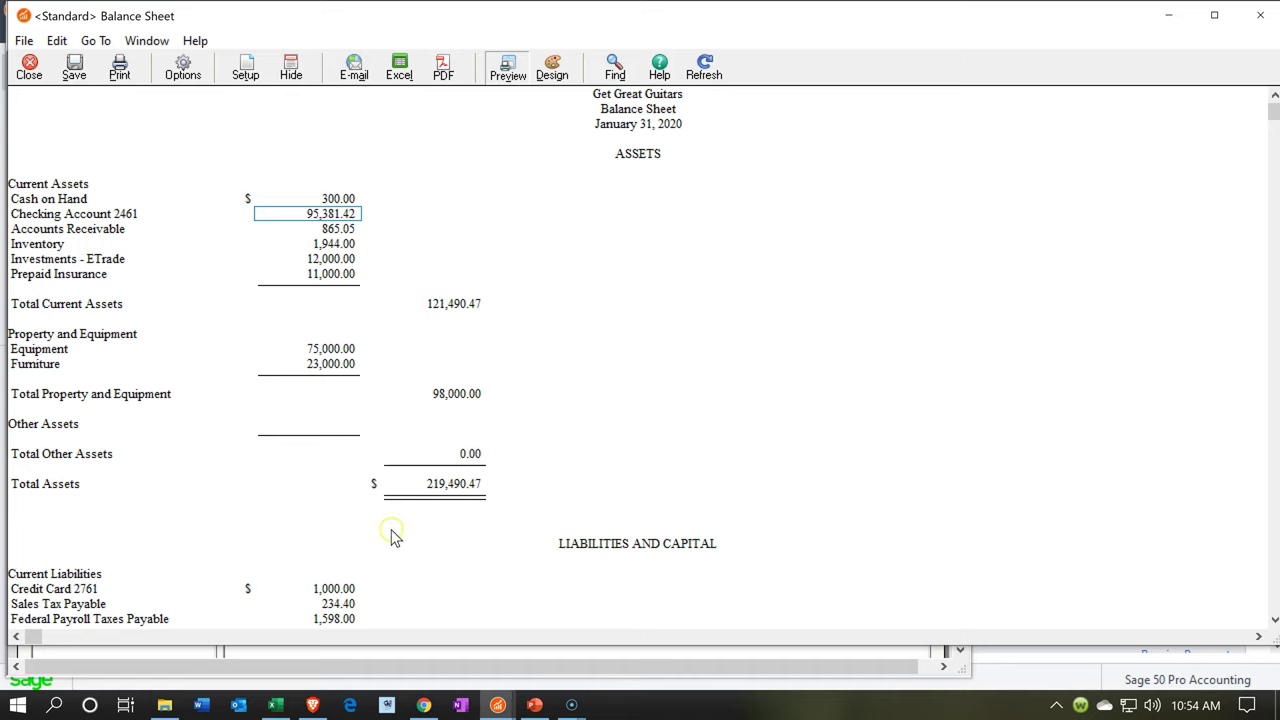
- Switch to Bank Stmts.xlsx in Excel and examine the January bank statement's beginning and ending balances, additions and withdrawals
click(275, 705)
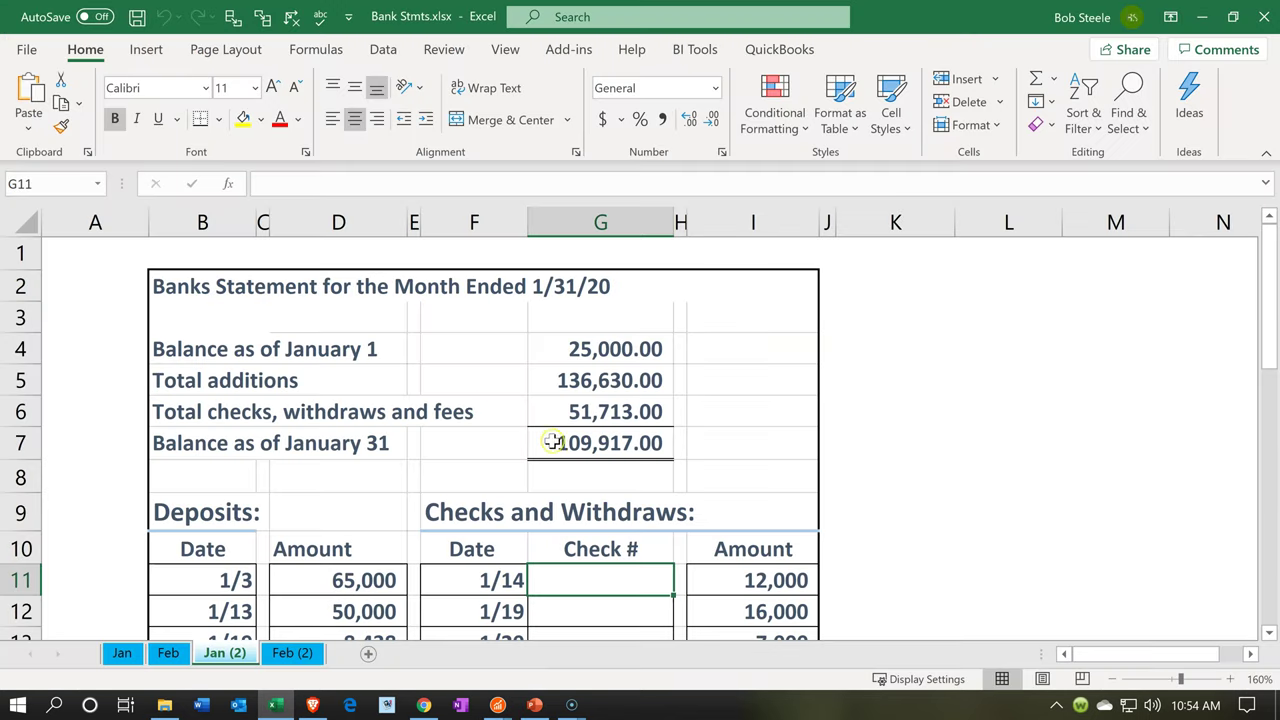
click(591, 441)
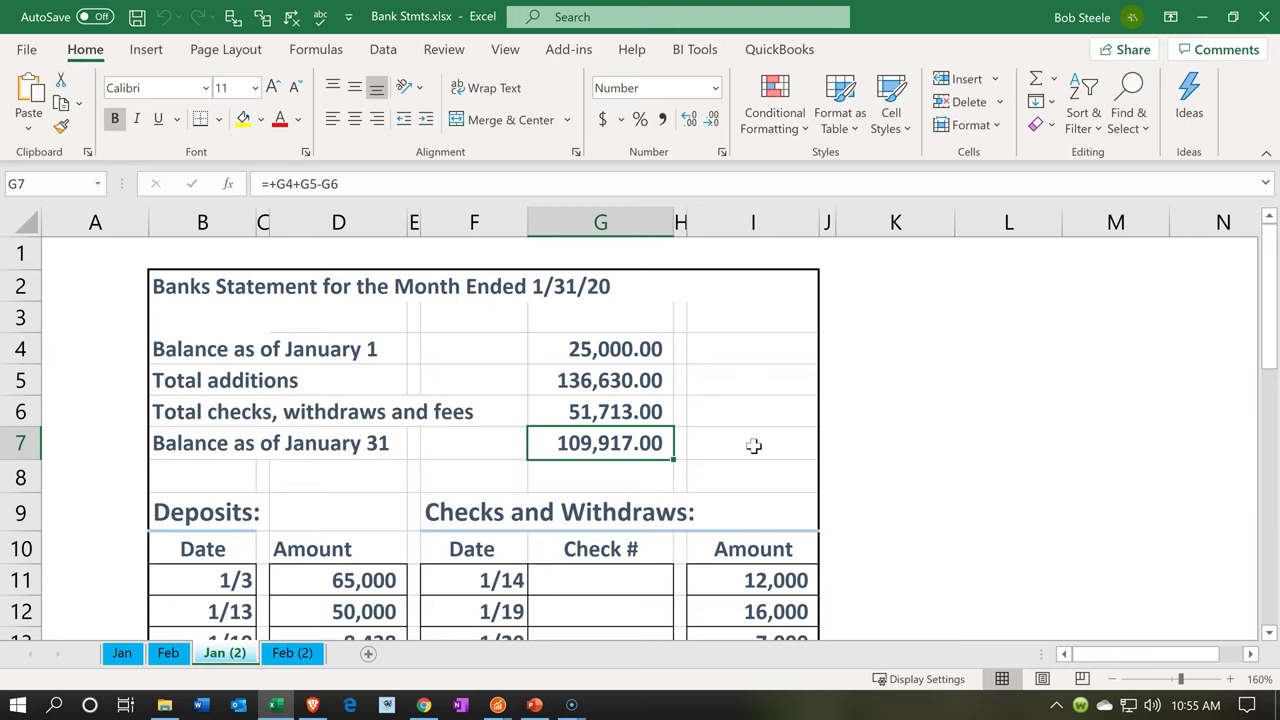
click(754, 446)
scroll(754, 446, down, 1)
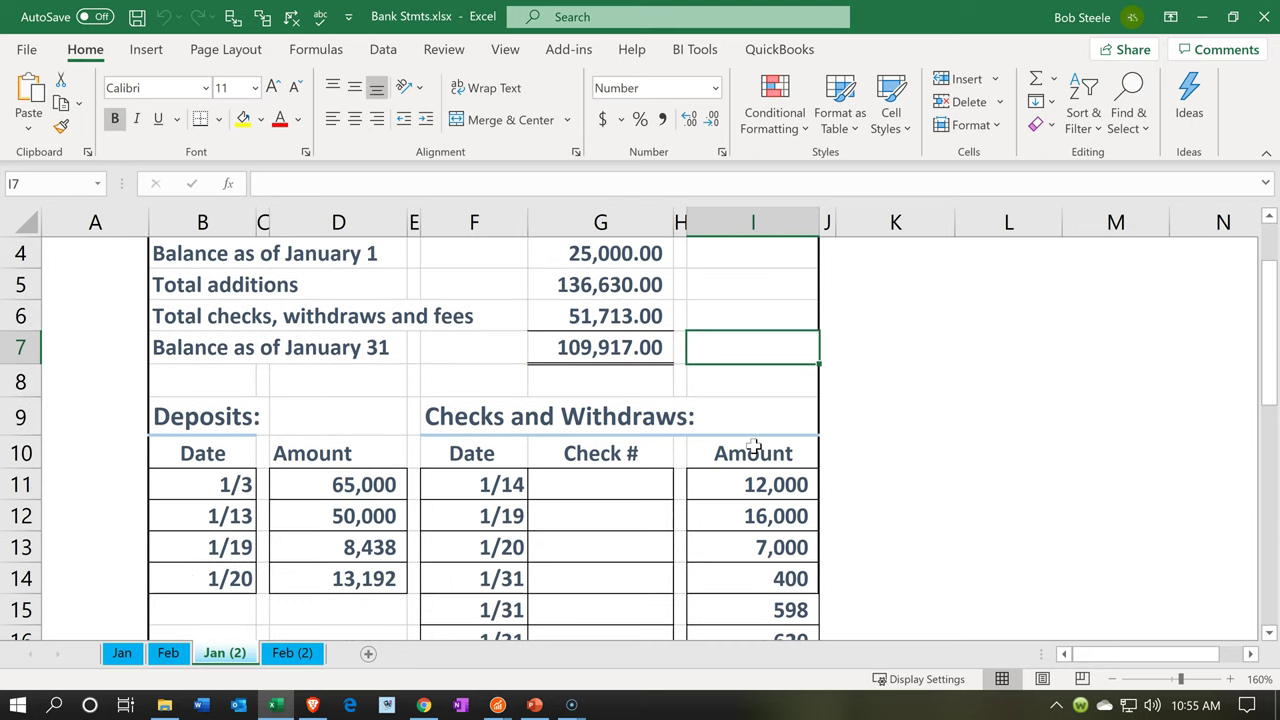
scroll(754, 446, up, 1)
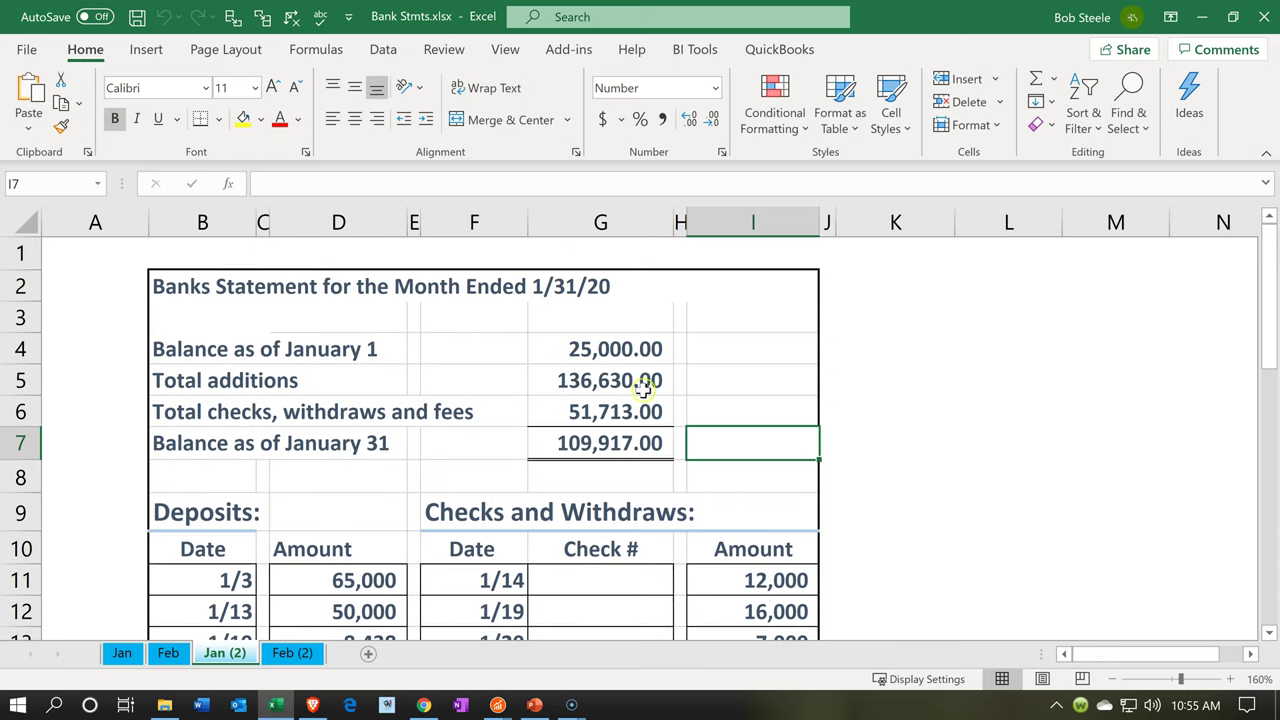
click(617, 349)
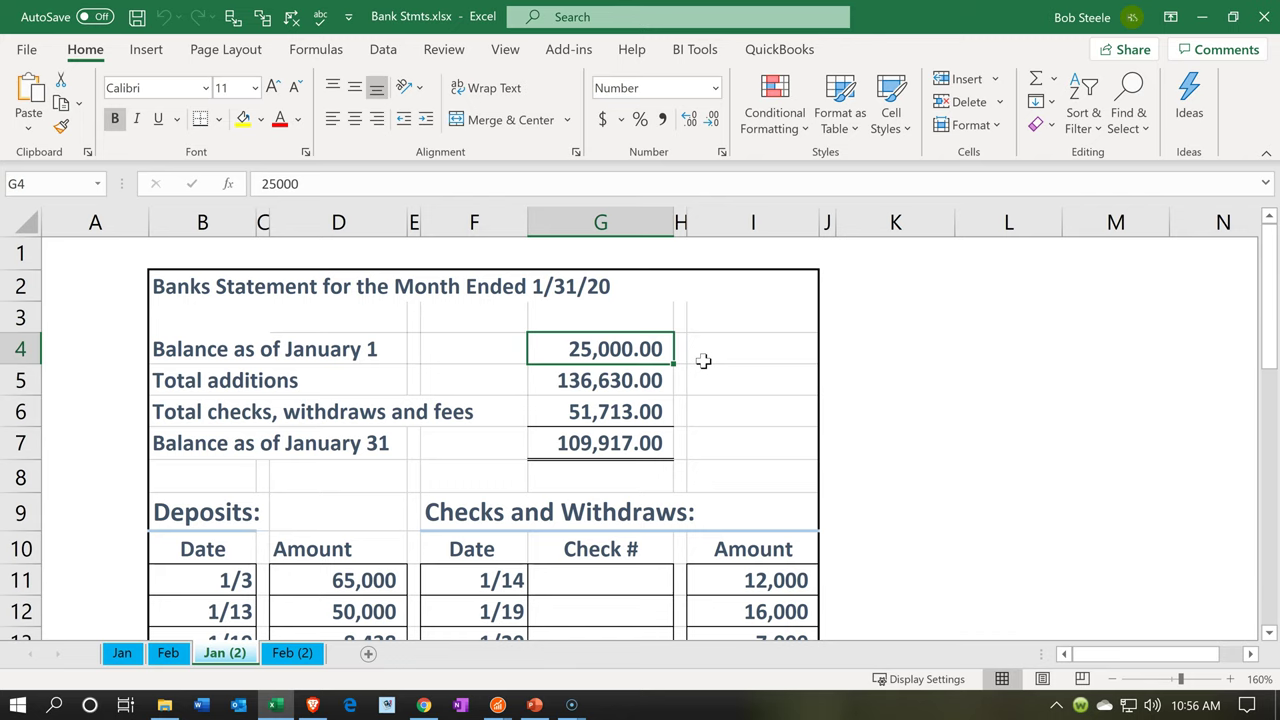
click(658, 453)
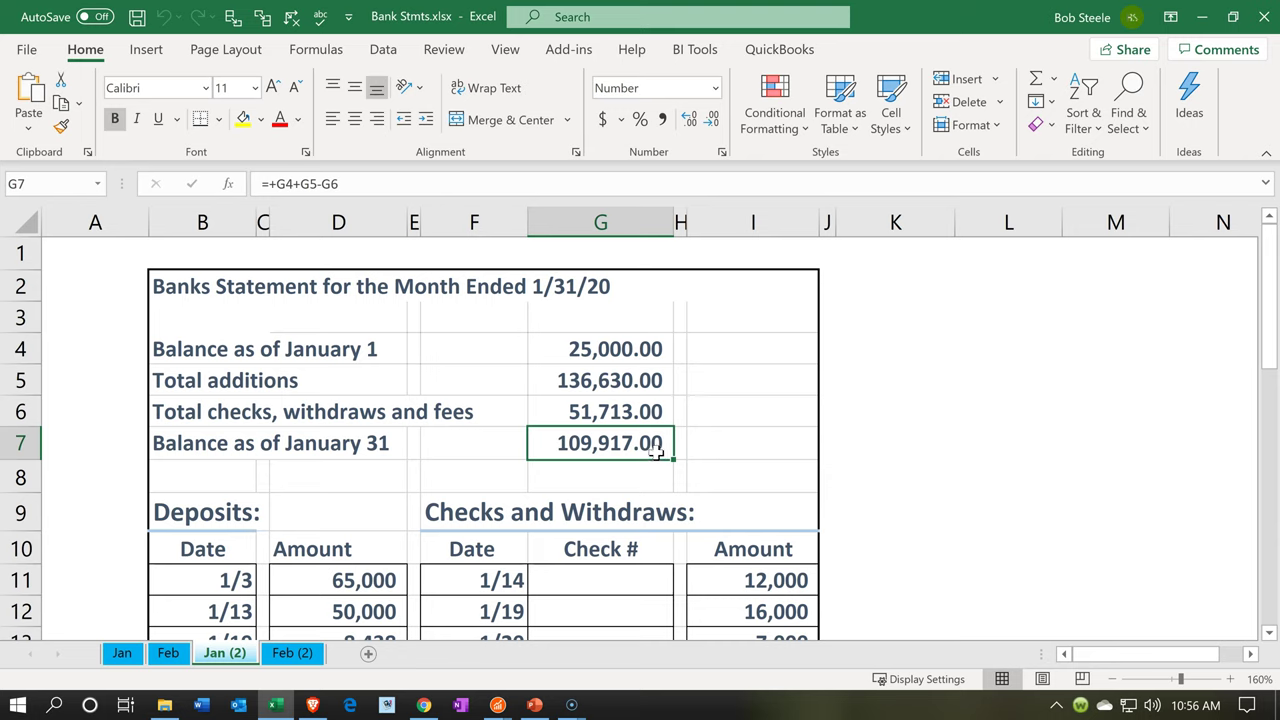
- Return to Sage 50, closing the report selection window, and open Account Reconciliation from the banking area in a maximized window
mouse_move(500, 705)
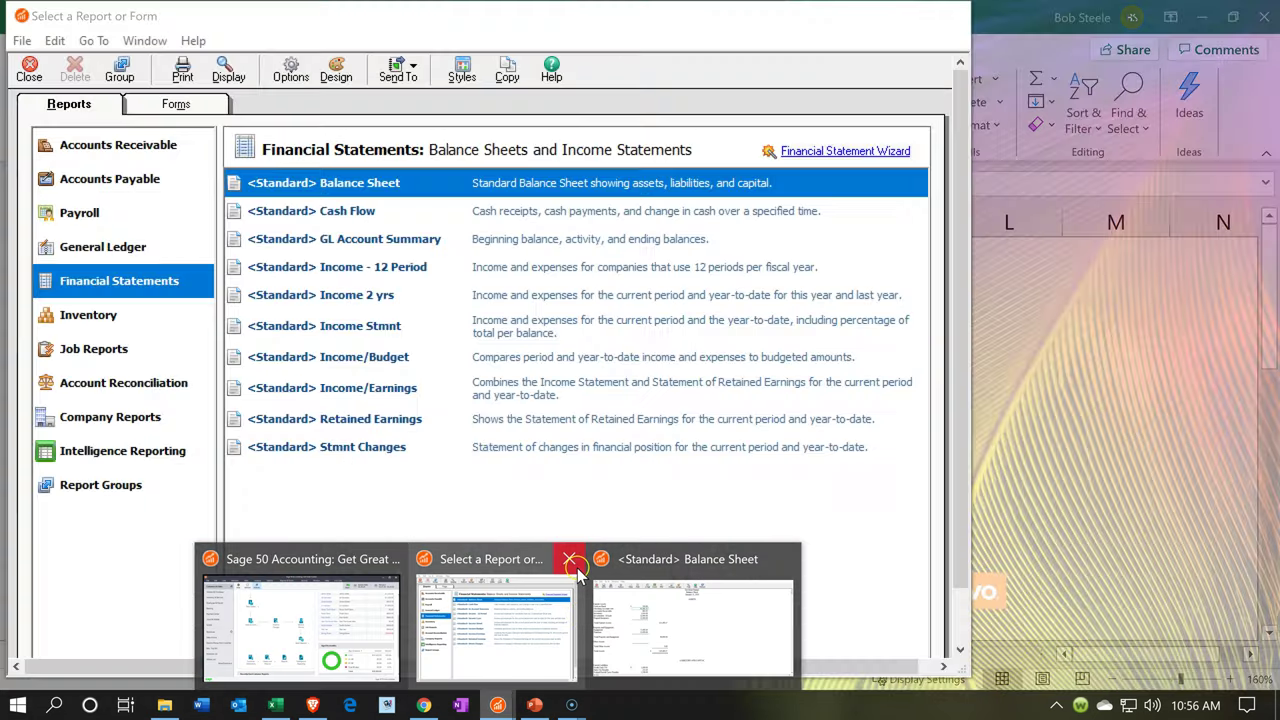
click(569, 559)
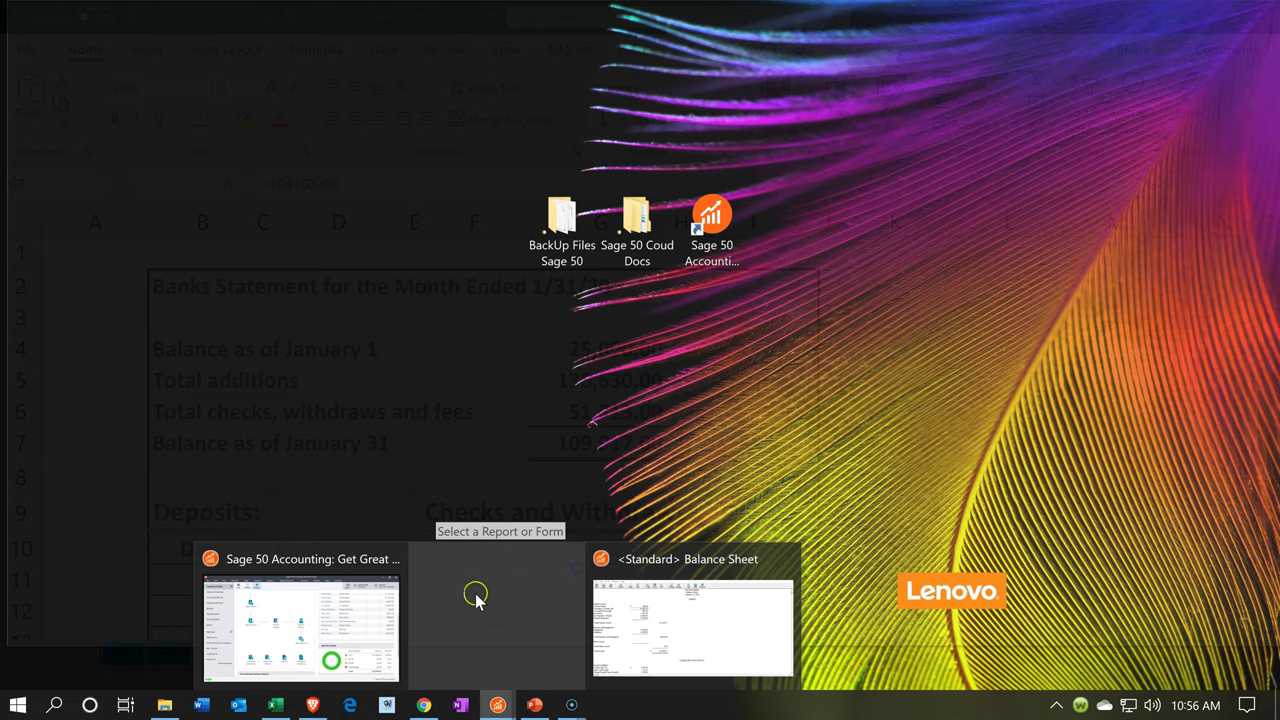
click(403, 621)
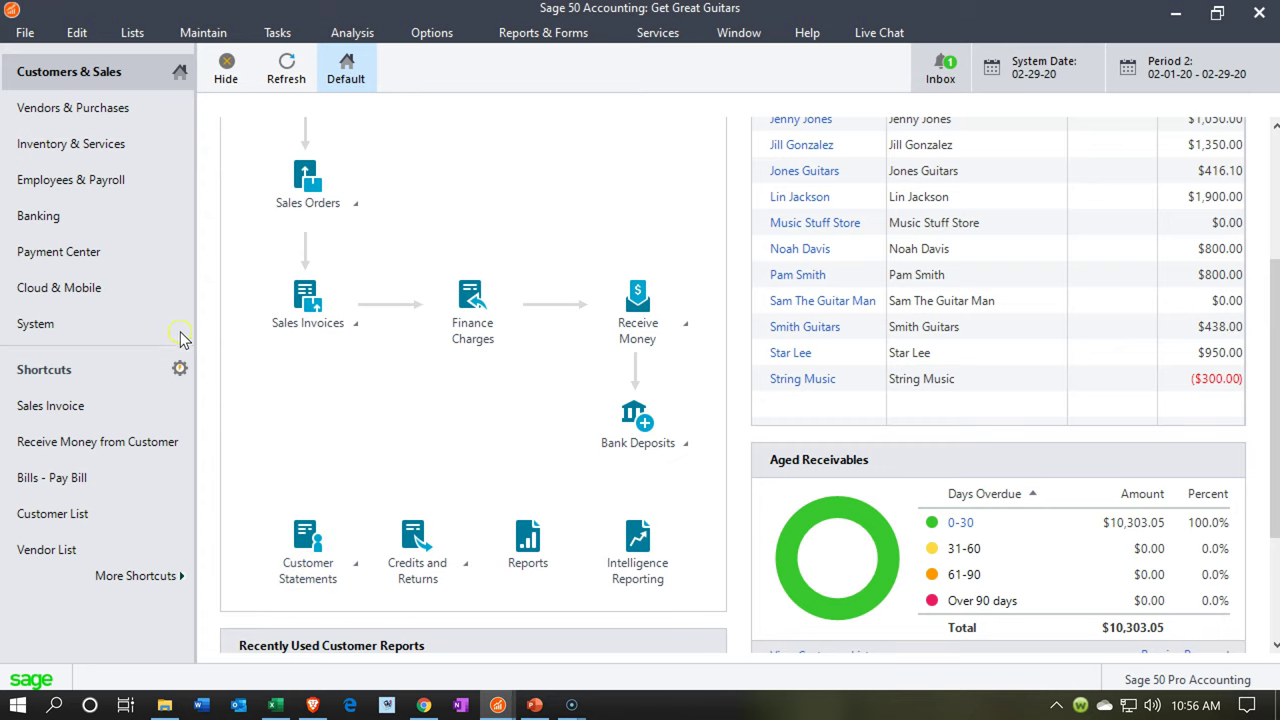
click(77, 217)
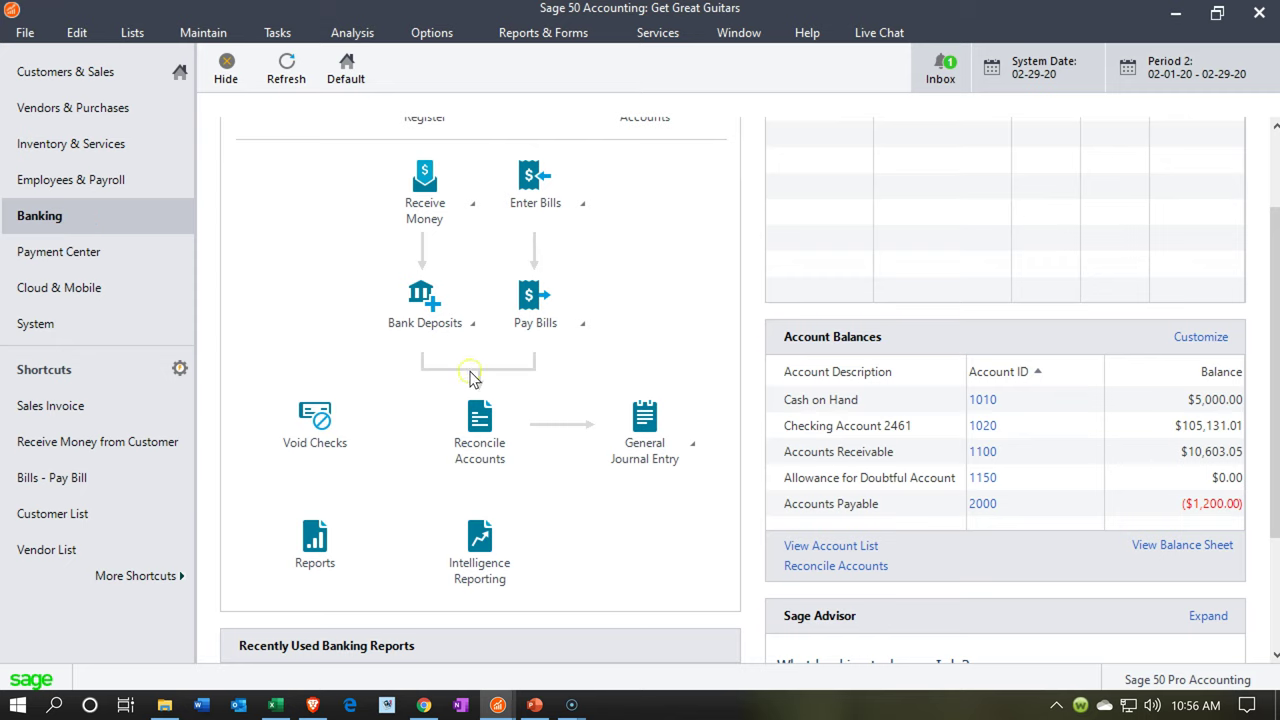
click(498, 425)
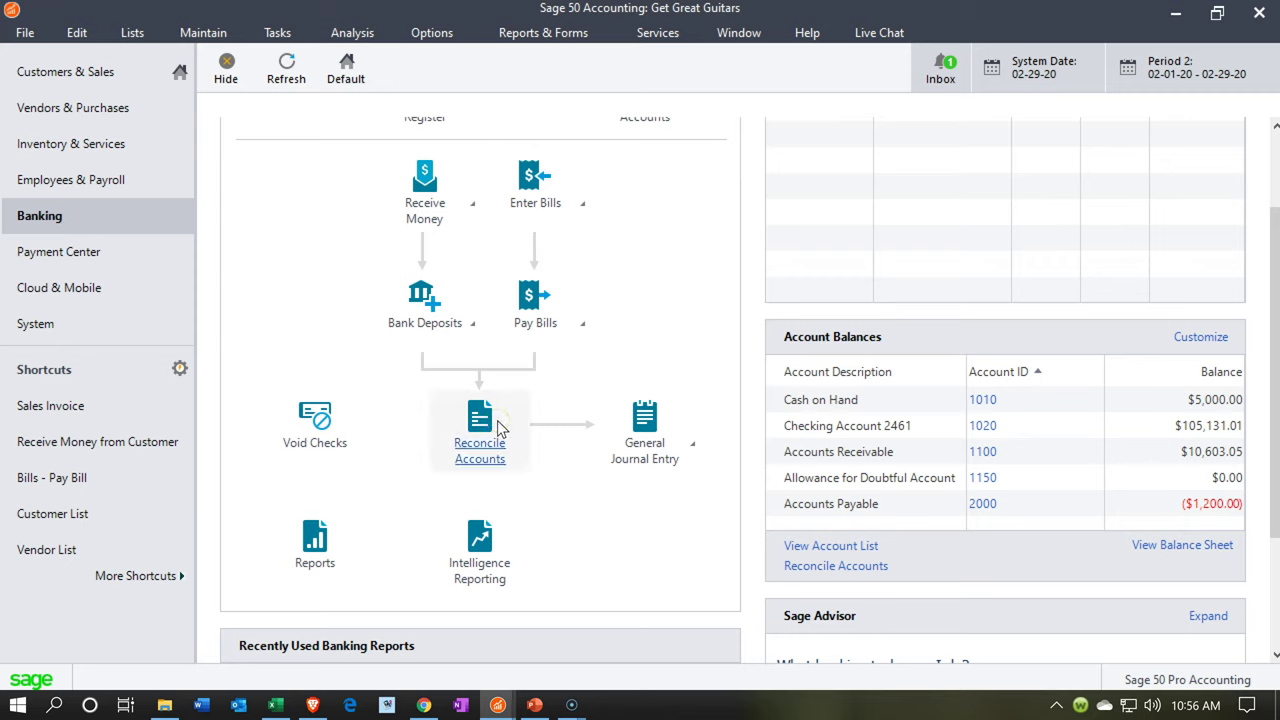
click(498, 425)
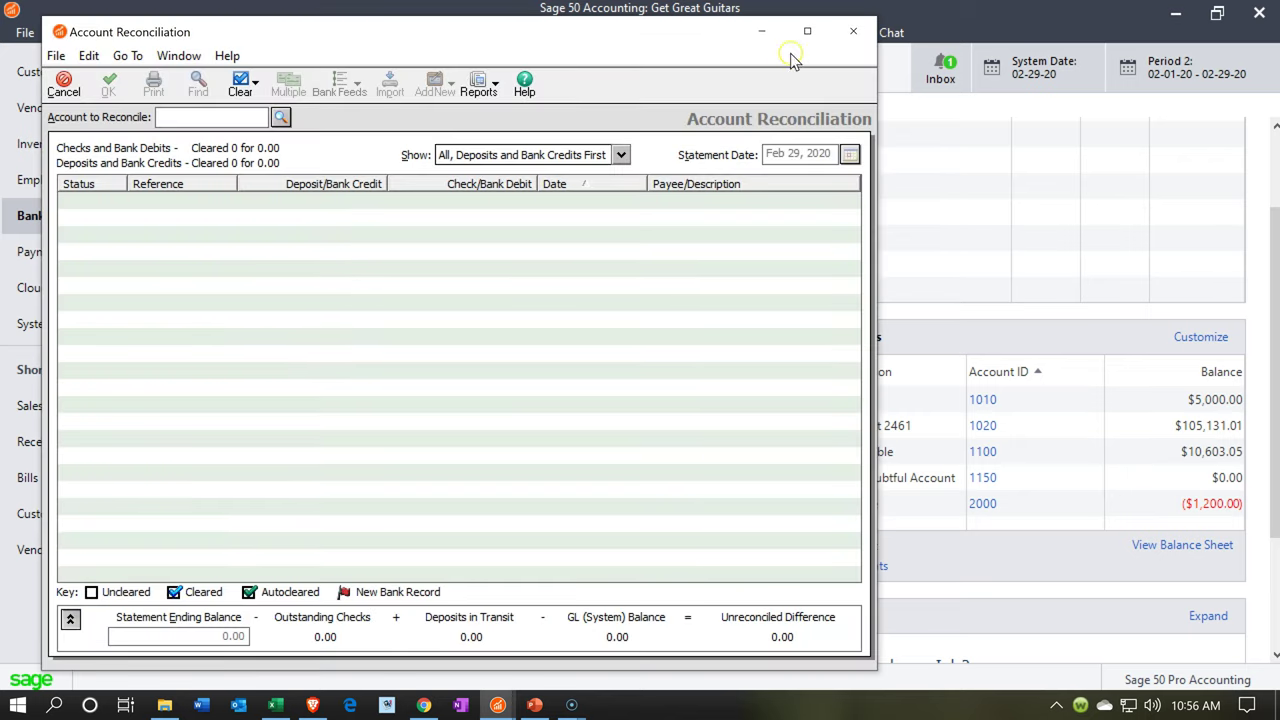
click(807, 31)
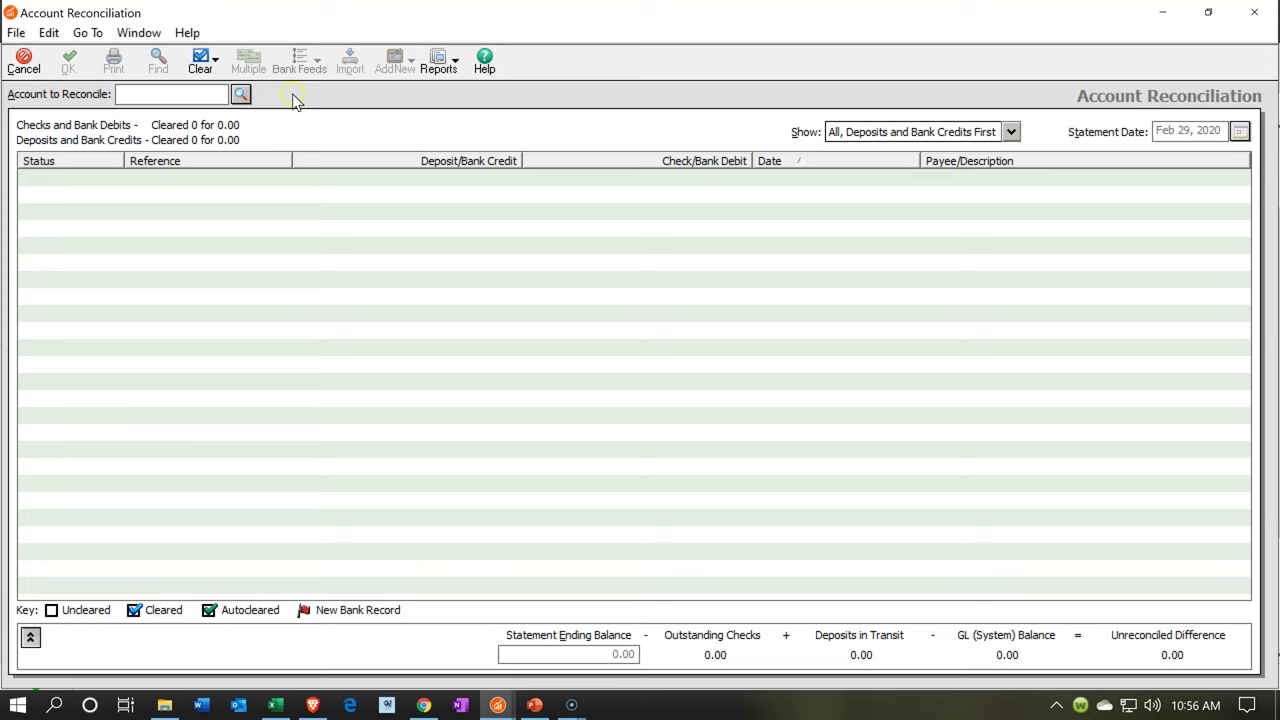
- Choose the checking account as the account to reconcile and set the statement date to Jan 31, 2020
click(241, 95)
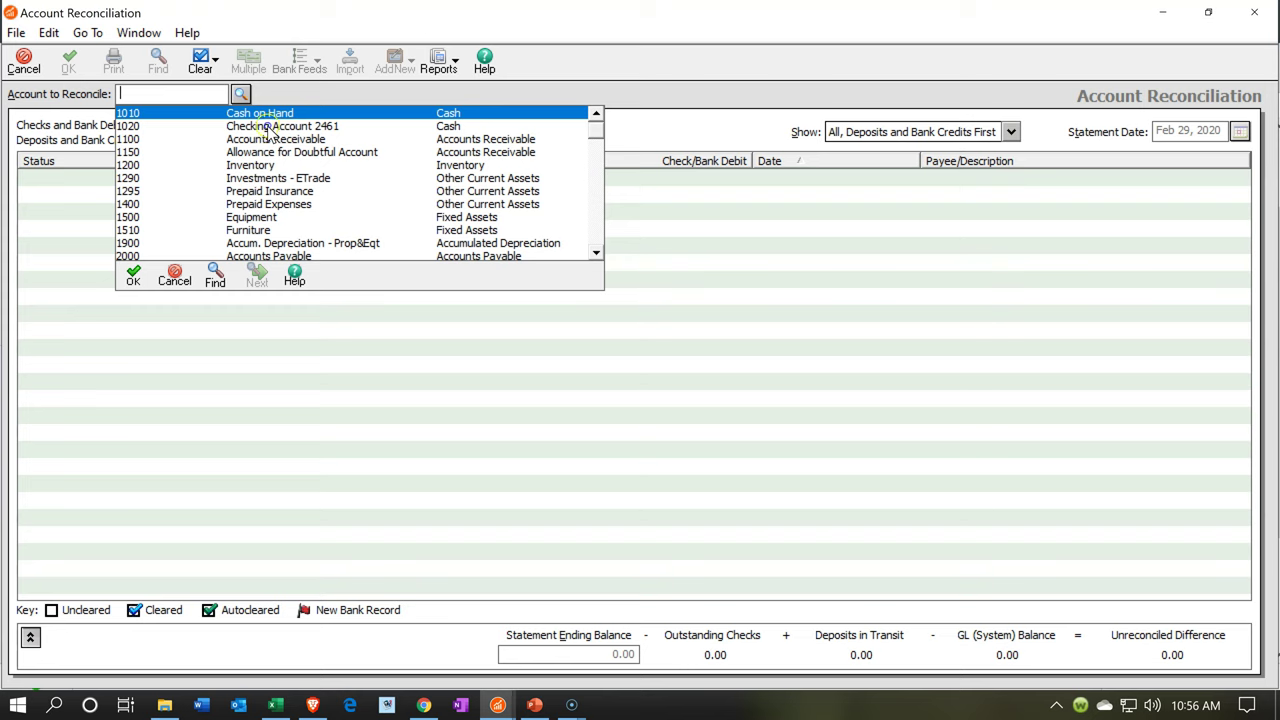
double_click(267, 127)
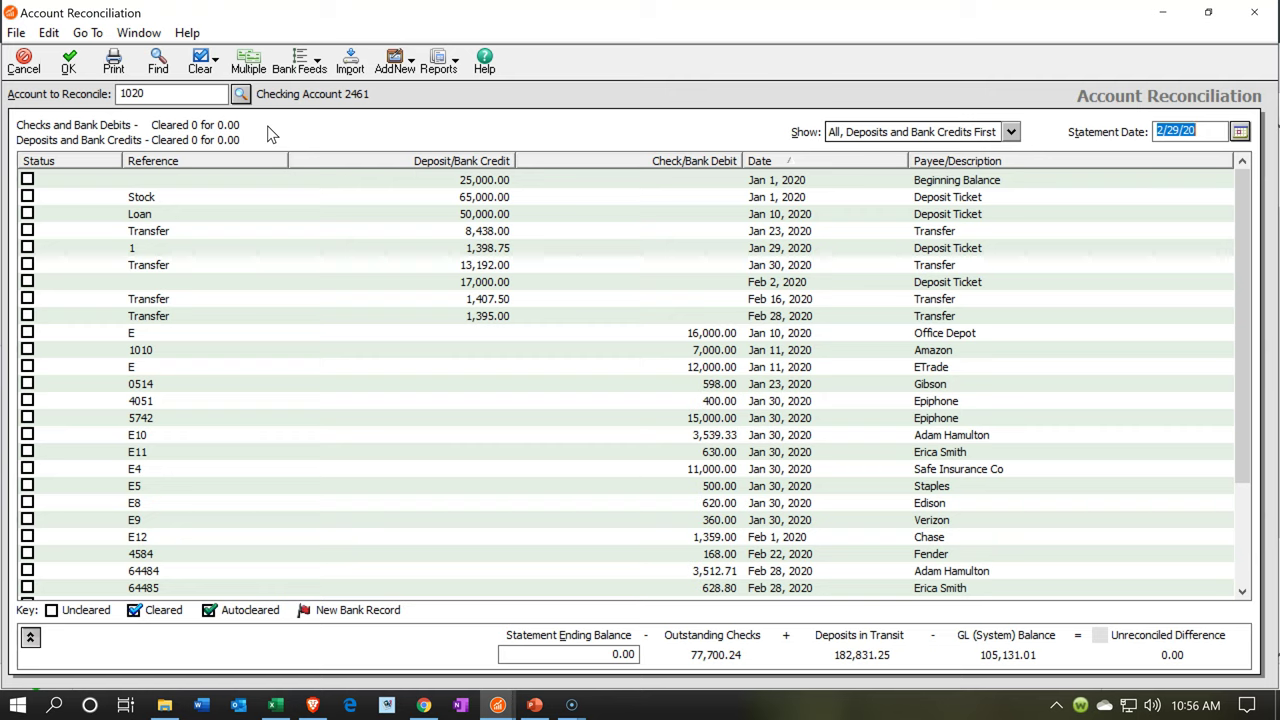
click(1240, 131)
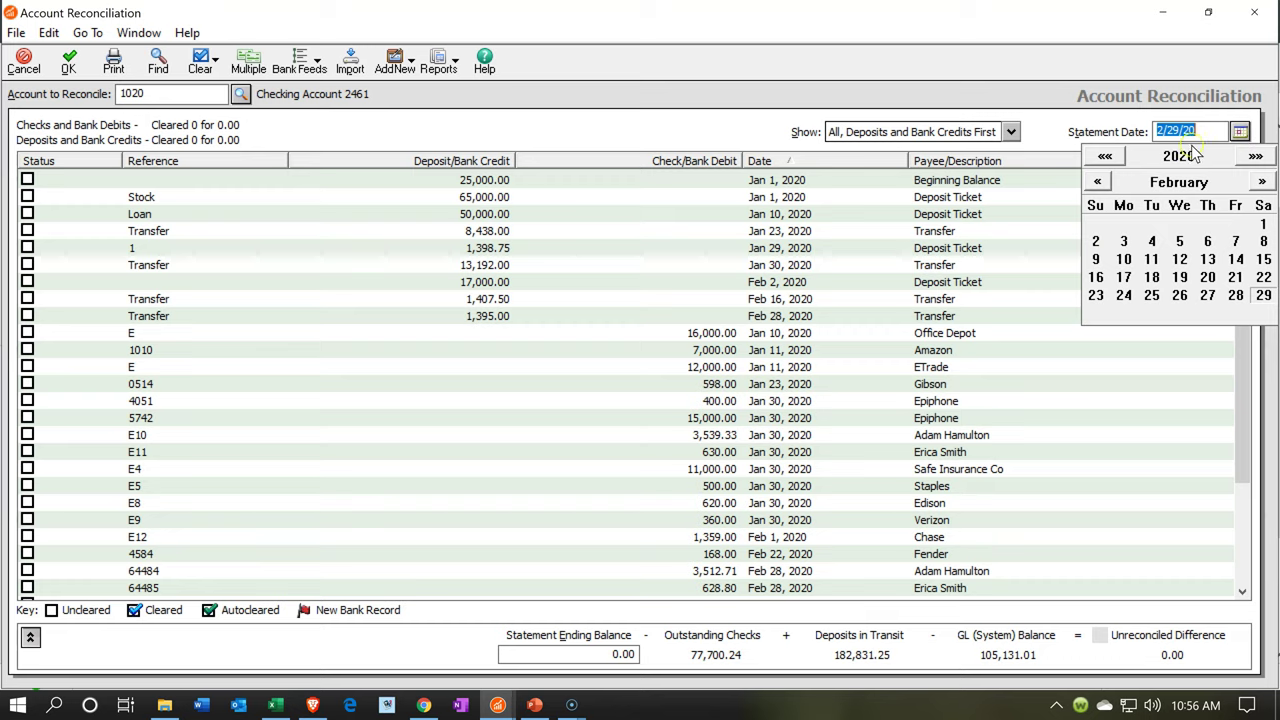
click(1098, 181)
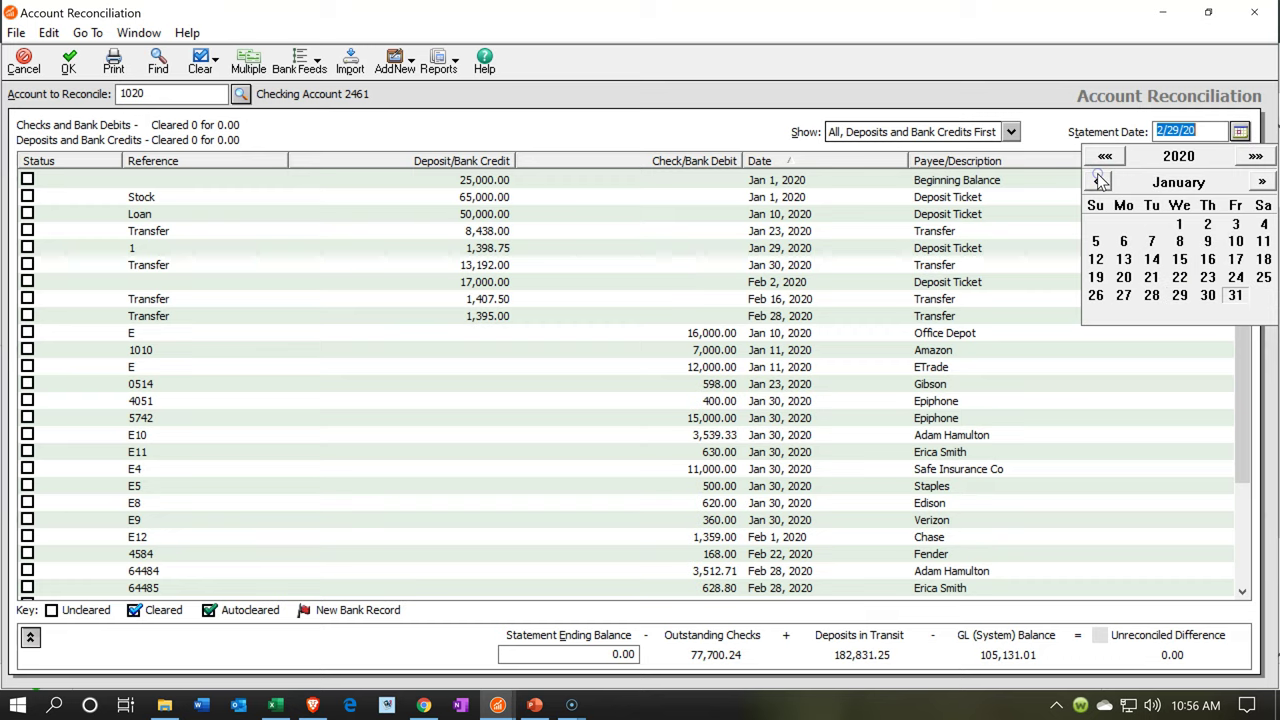
click(1233, 298)
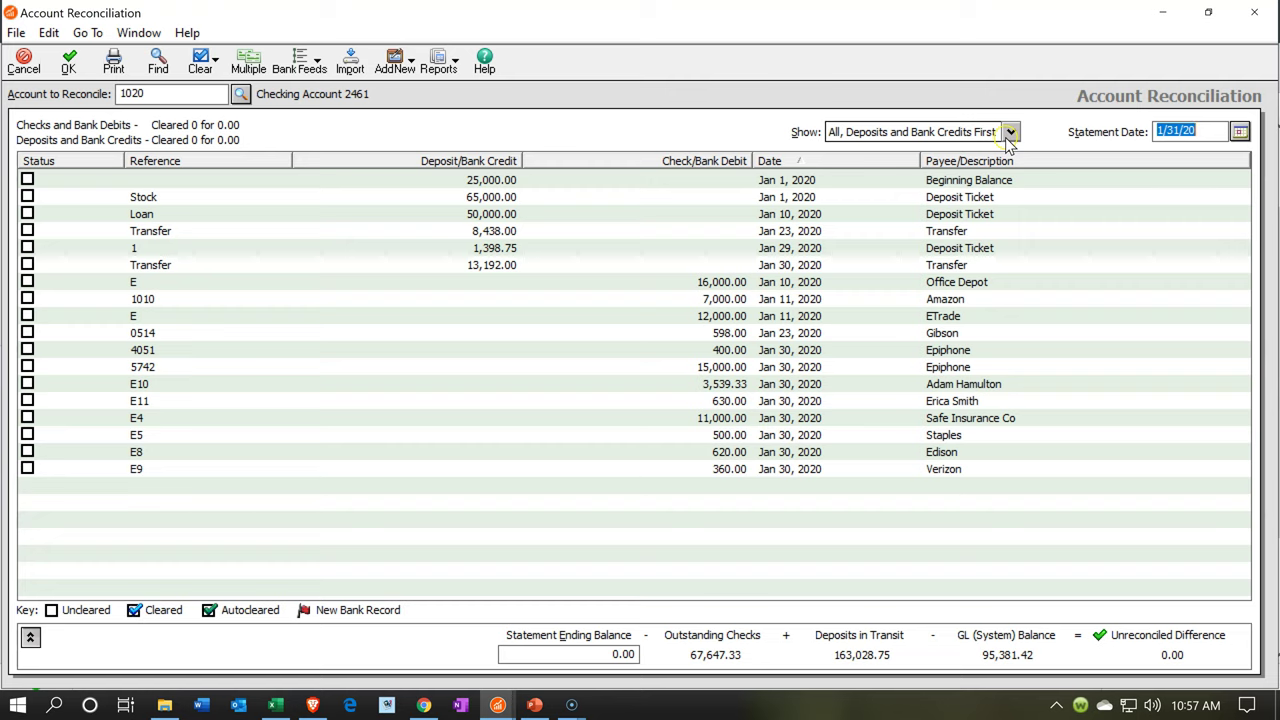
- Filter the reconciliation list to Deposits and Bank Credits, and switch it to show All transactions
click(1010, 132)
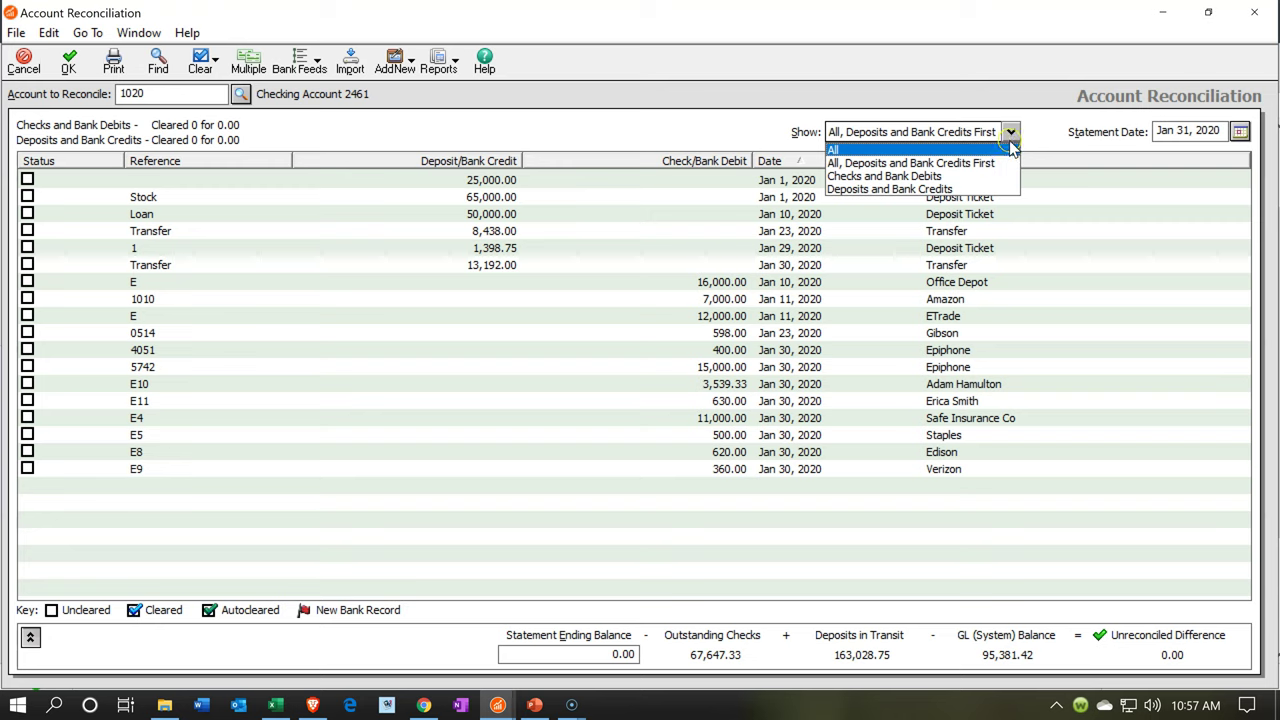
click(990, 189)
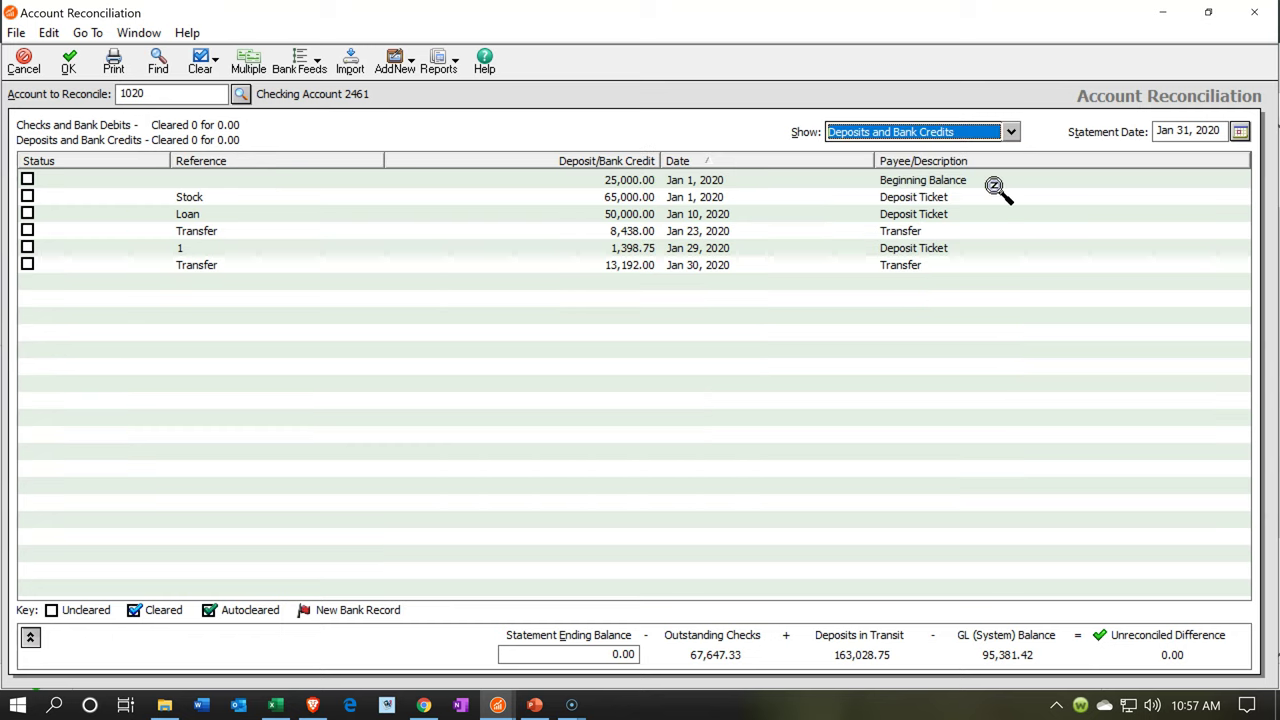
click(1012, 133)
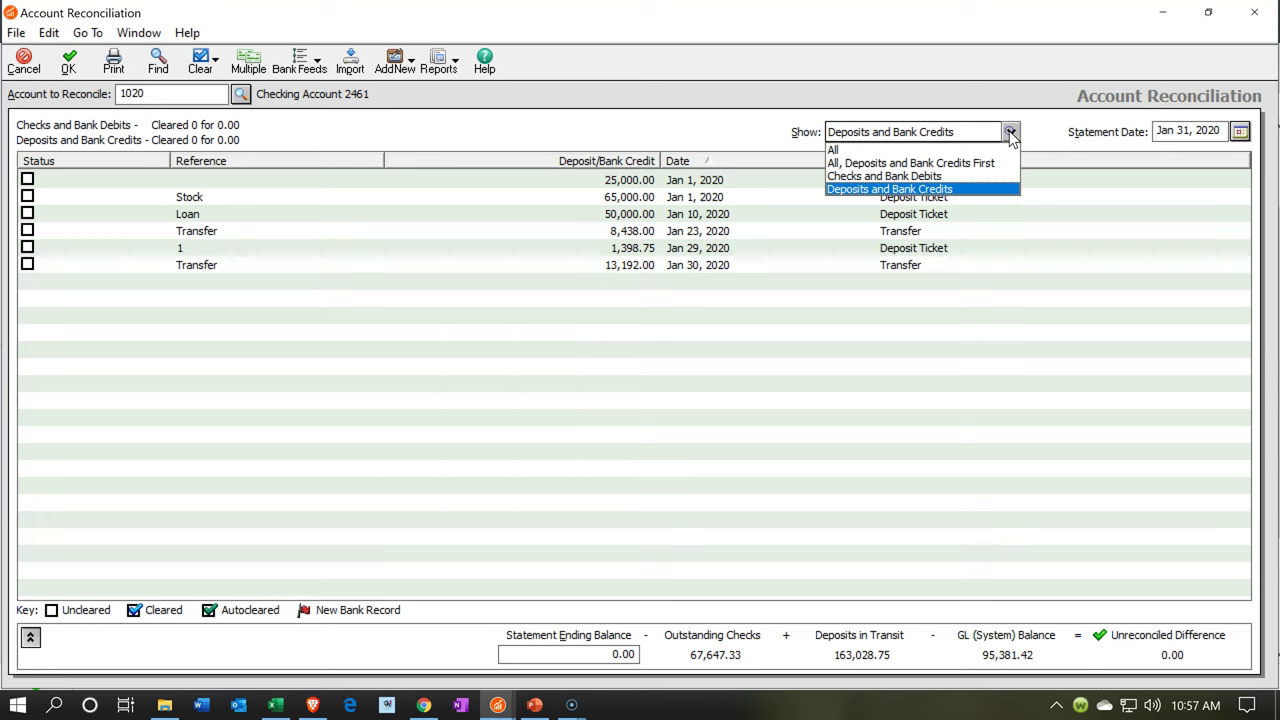
click(990, 145)
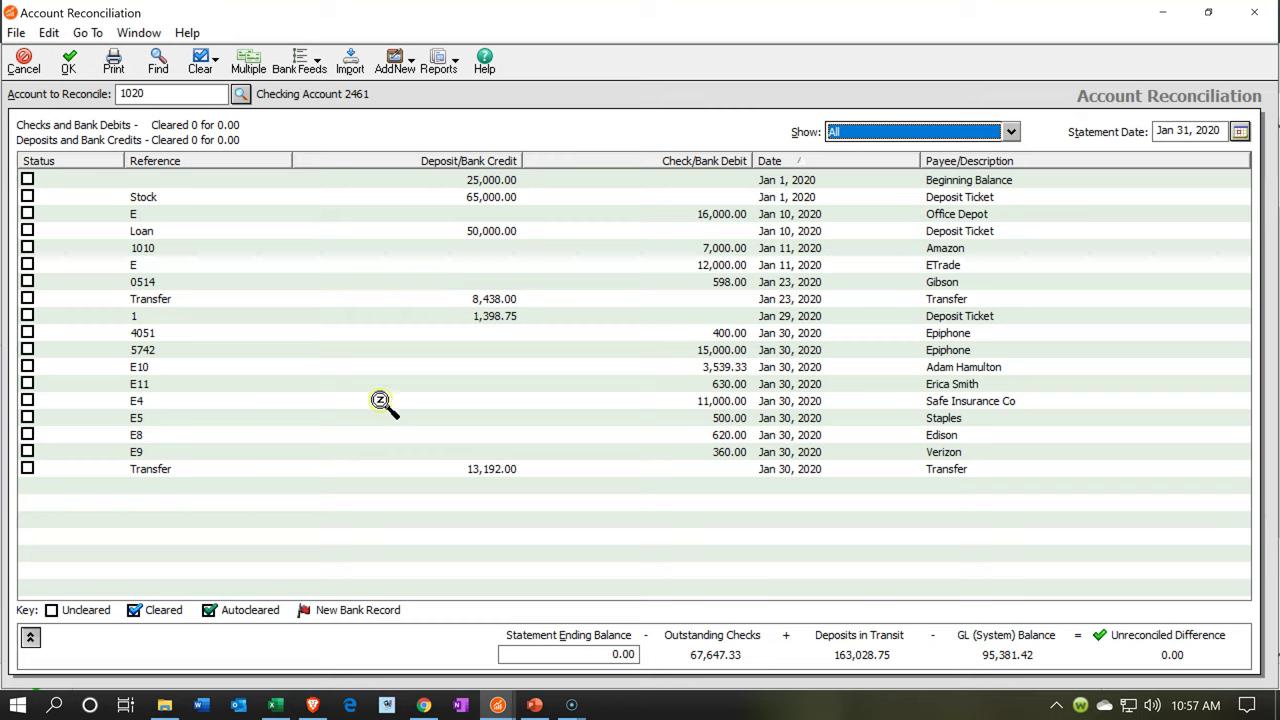
- Switch to the Excel bank statement and examine the January deposits, the checks and withdrawals, and the January 1 balance
click(275, 706)
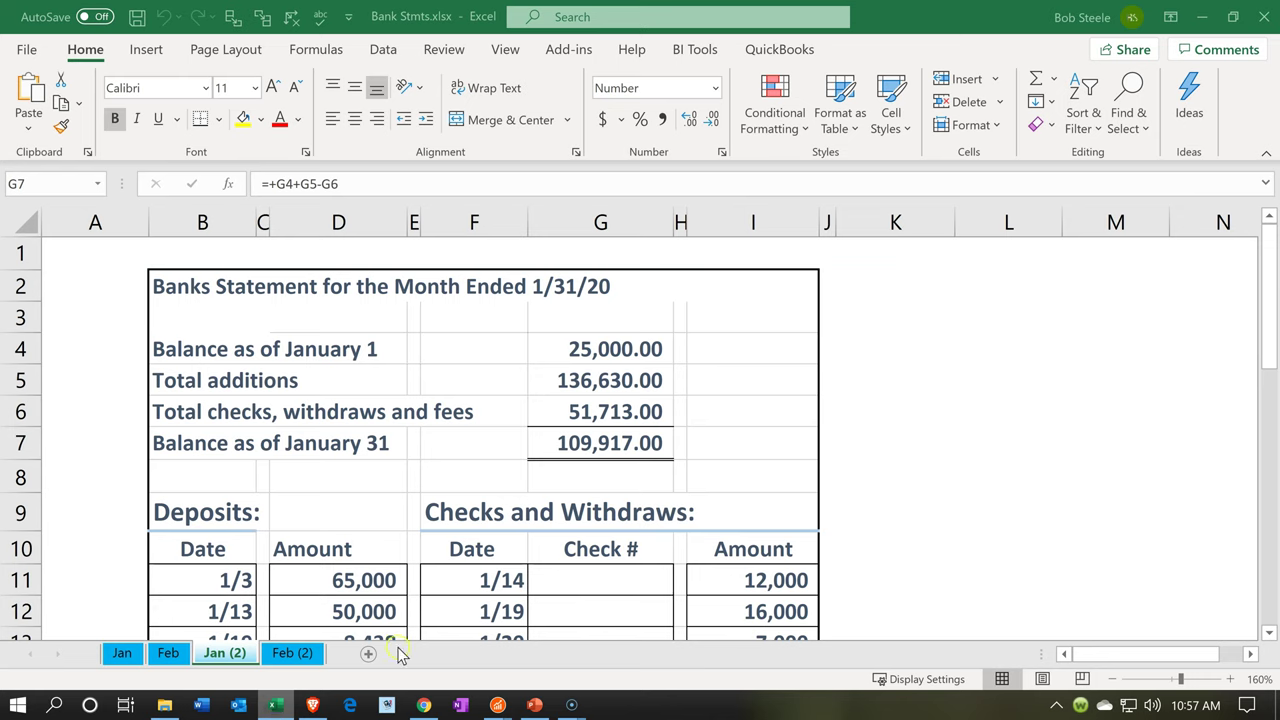
click(410, 560)
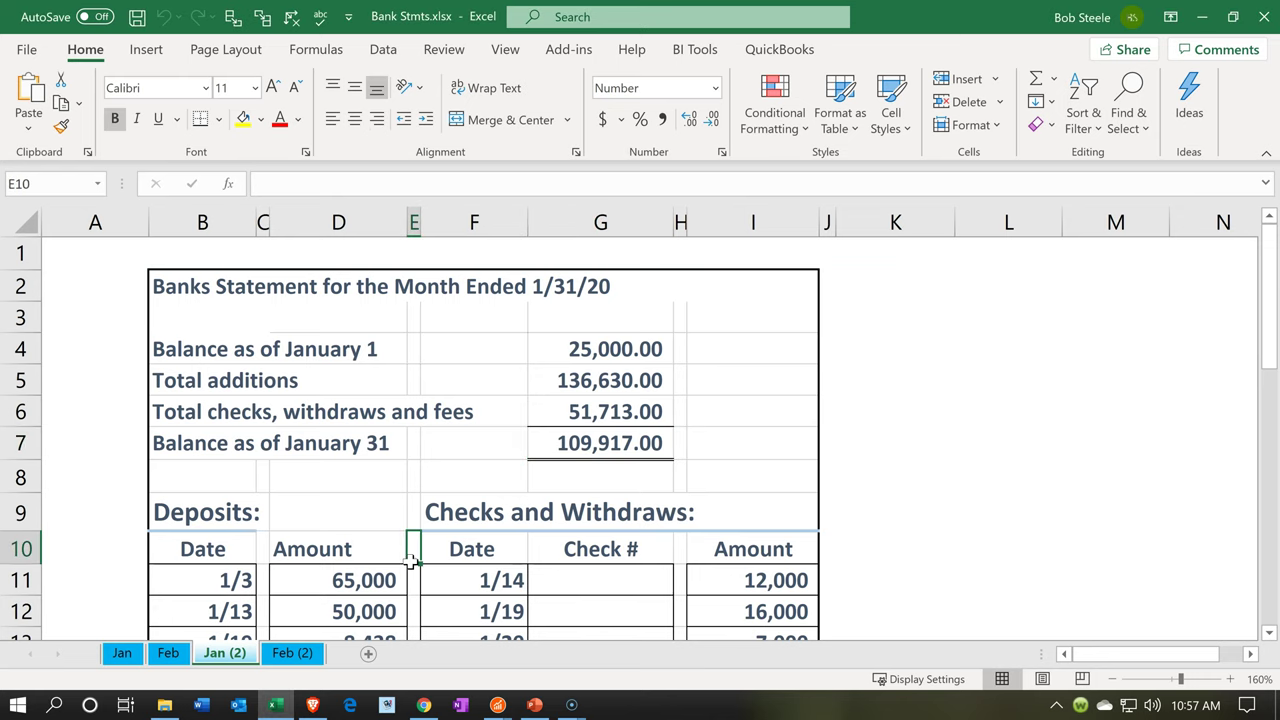
scroll(410, 560, down, 2)
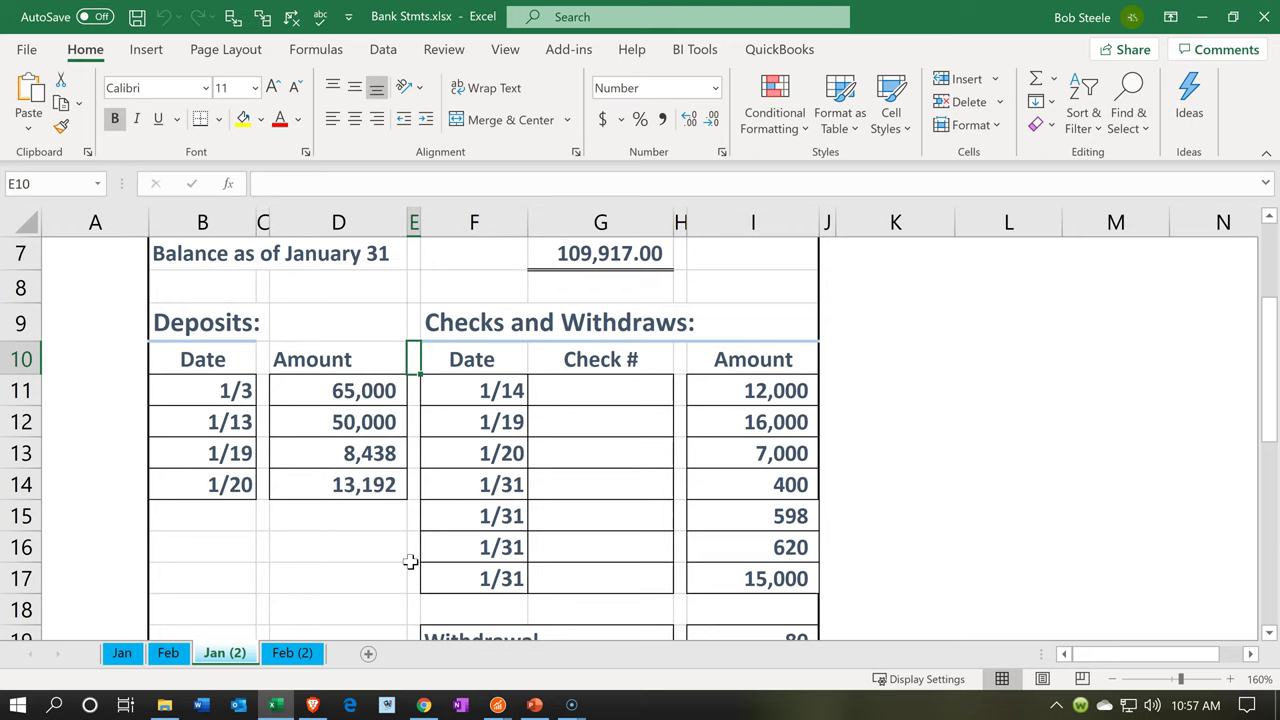
scroll(410, 562, up, 1)
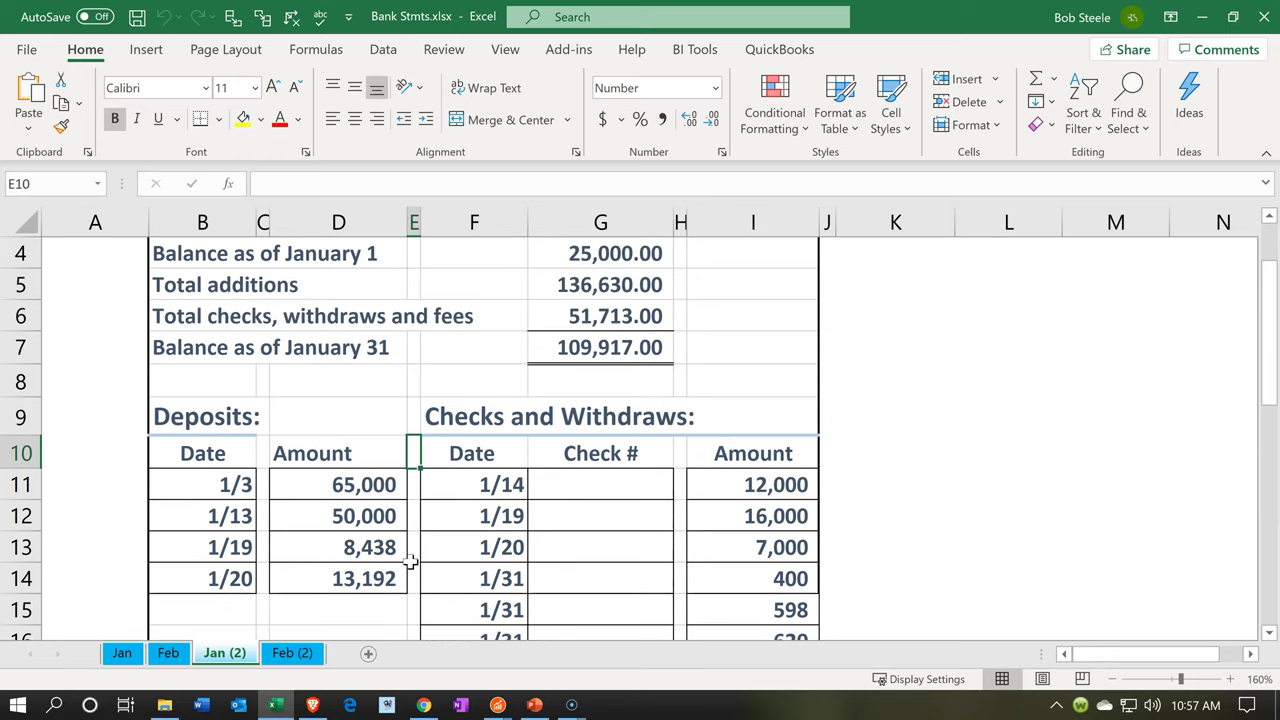
click(576, 261)
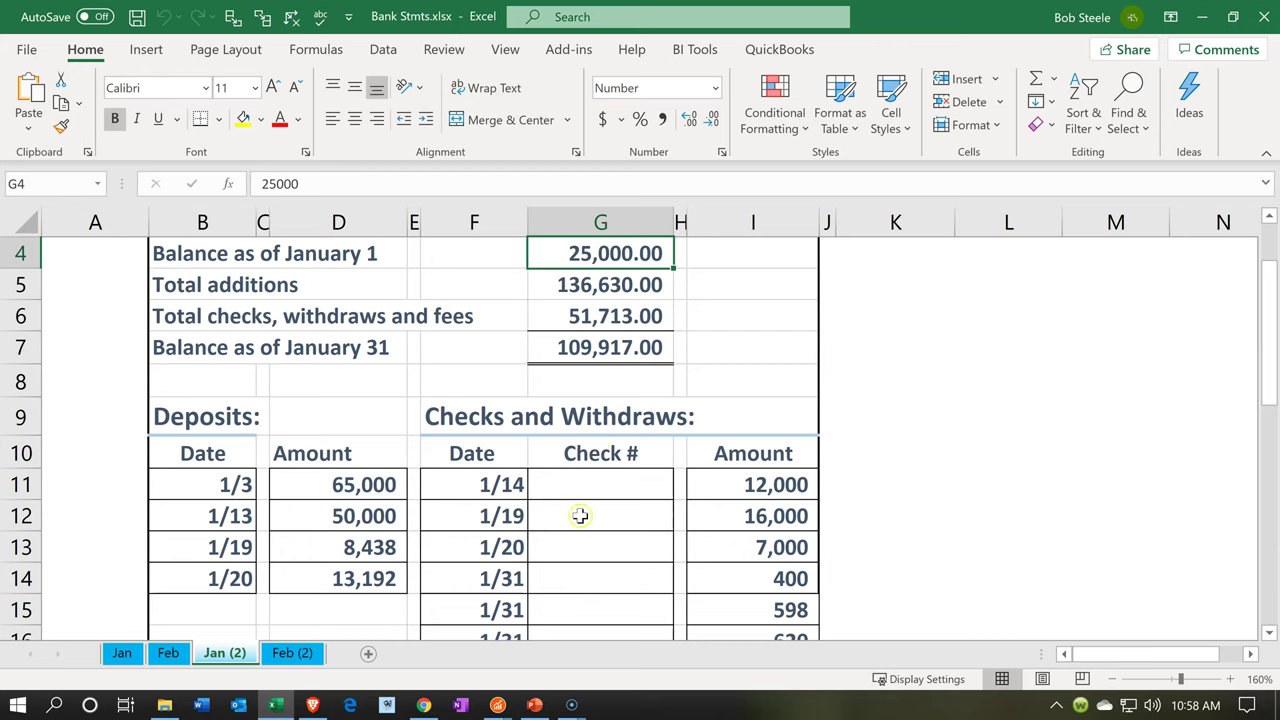
- Switch to Sage 50's Account Reconciliation window and mark the 25,000.00 beginning balance of Jan 1, 2020 as cleared
click(503, 707)
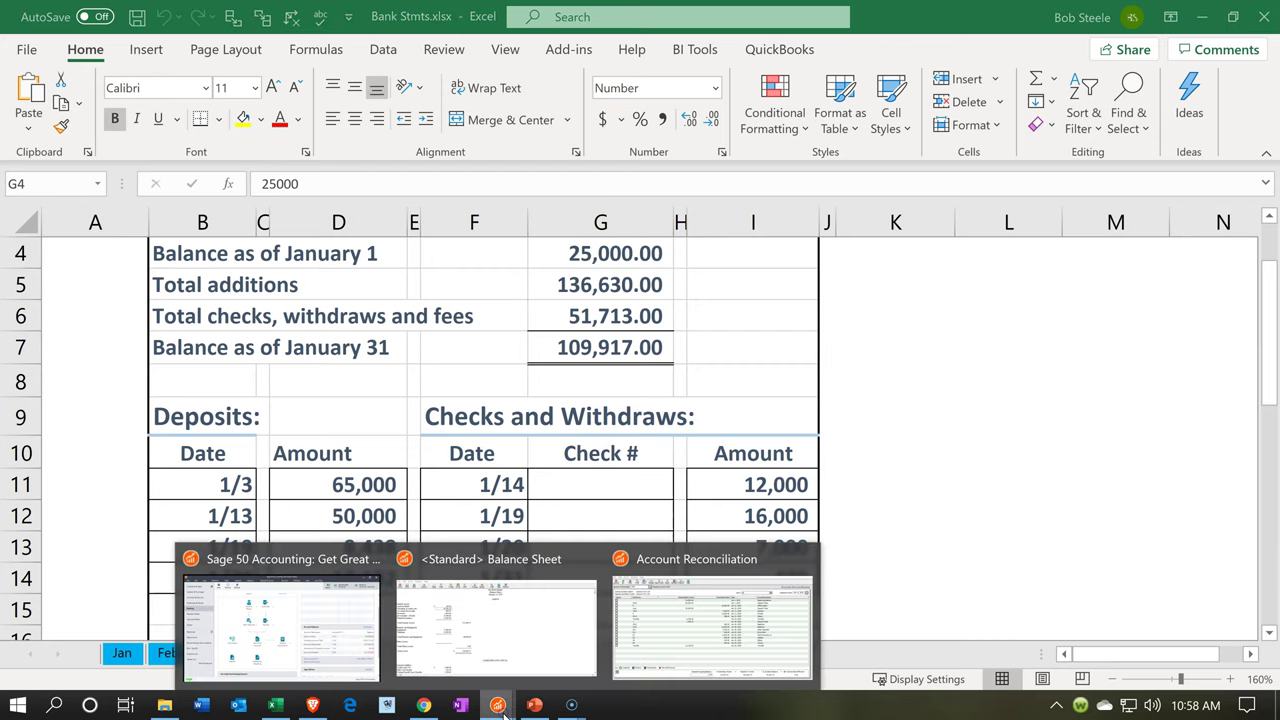
click(648, 622)
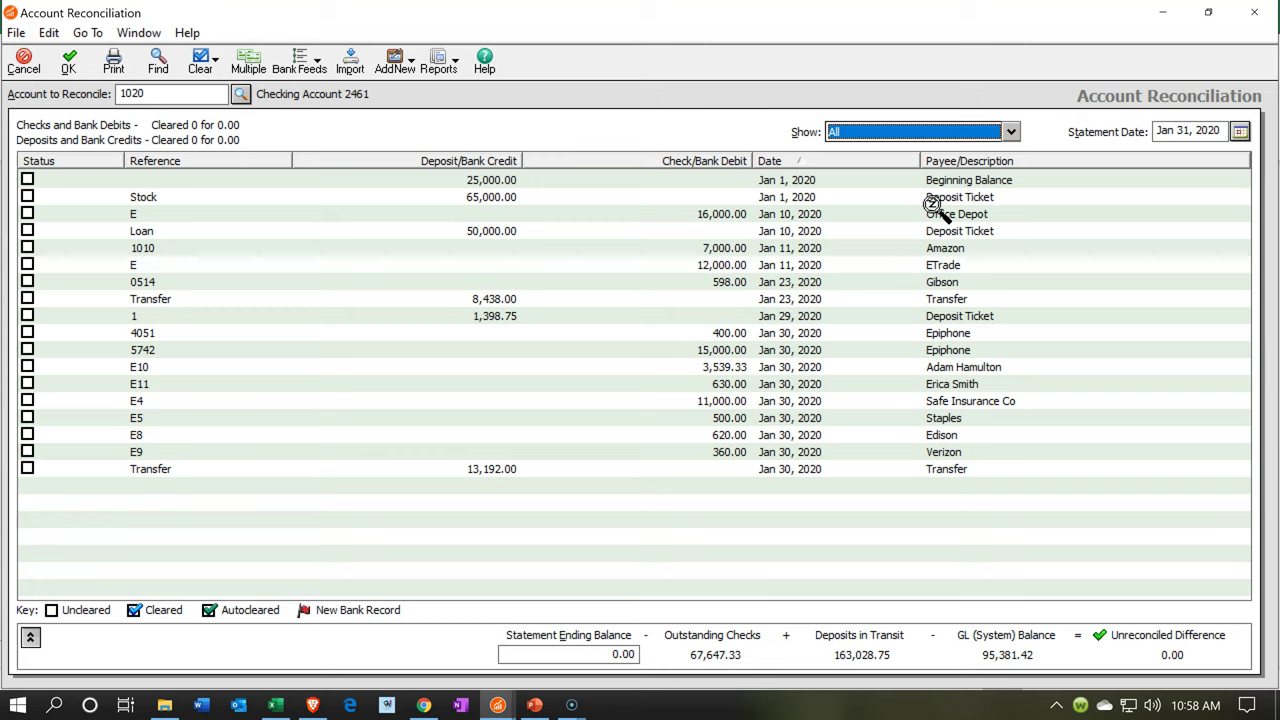
click(28, 182)
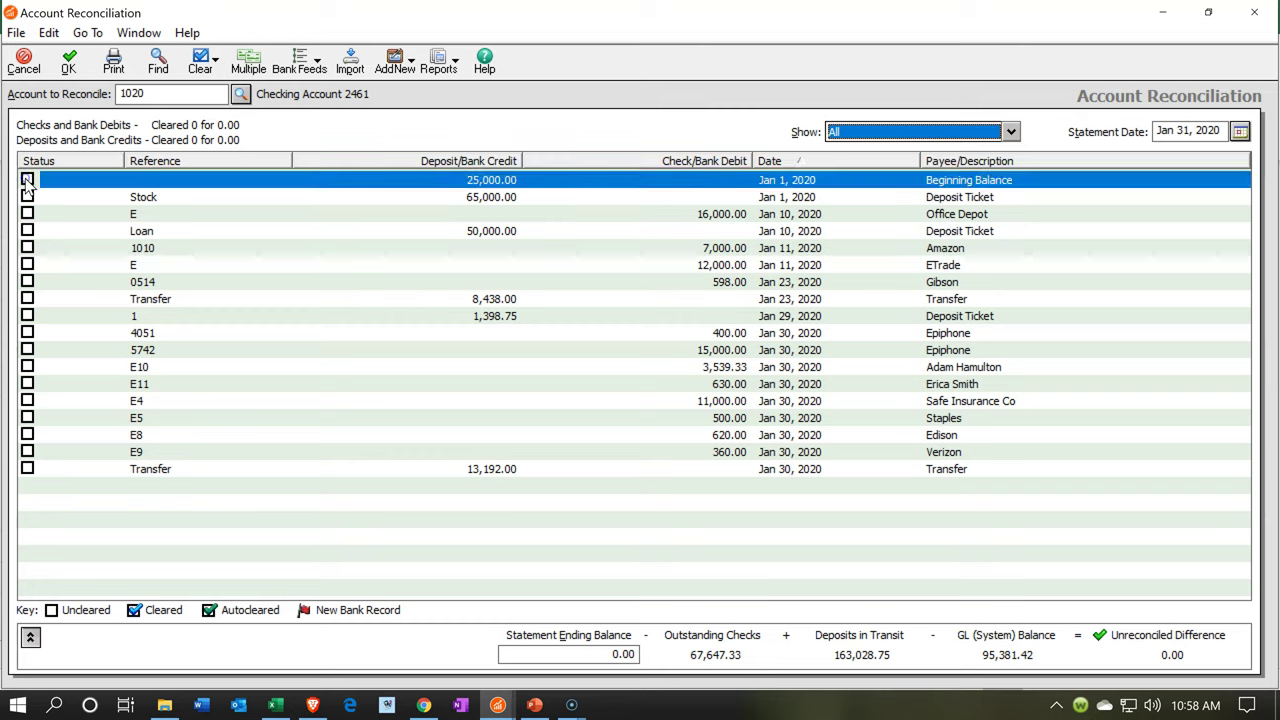
click(28, 181)
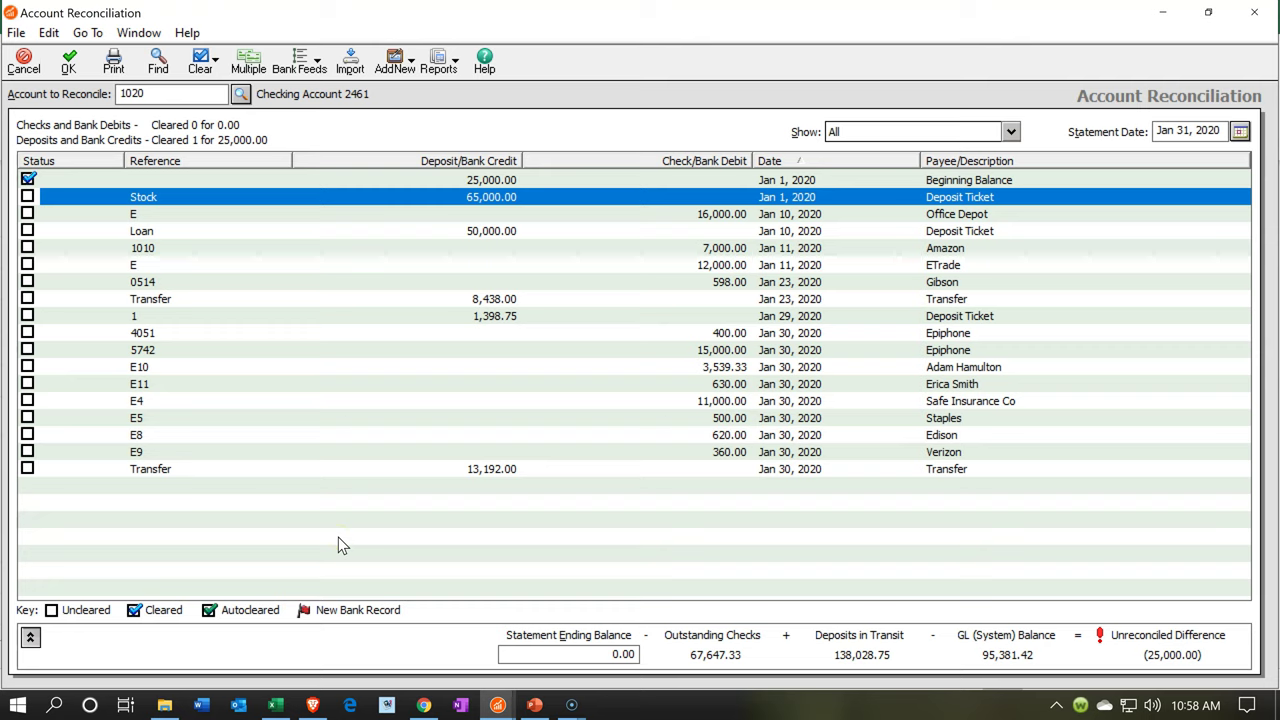
- Switch to the Excel bank statement, fill the January 1 balance cell G4 with light green, and select the 65,000 deposit
click(276, 705)
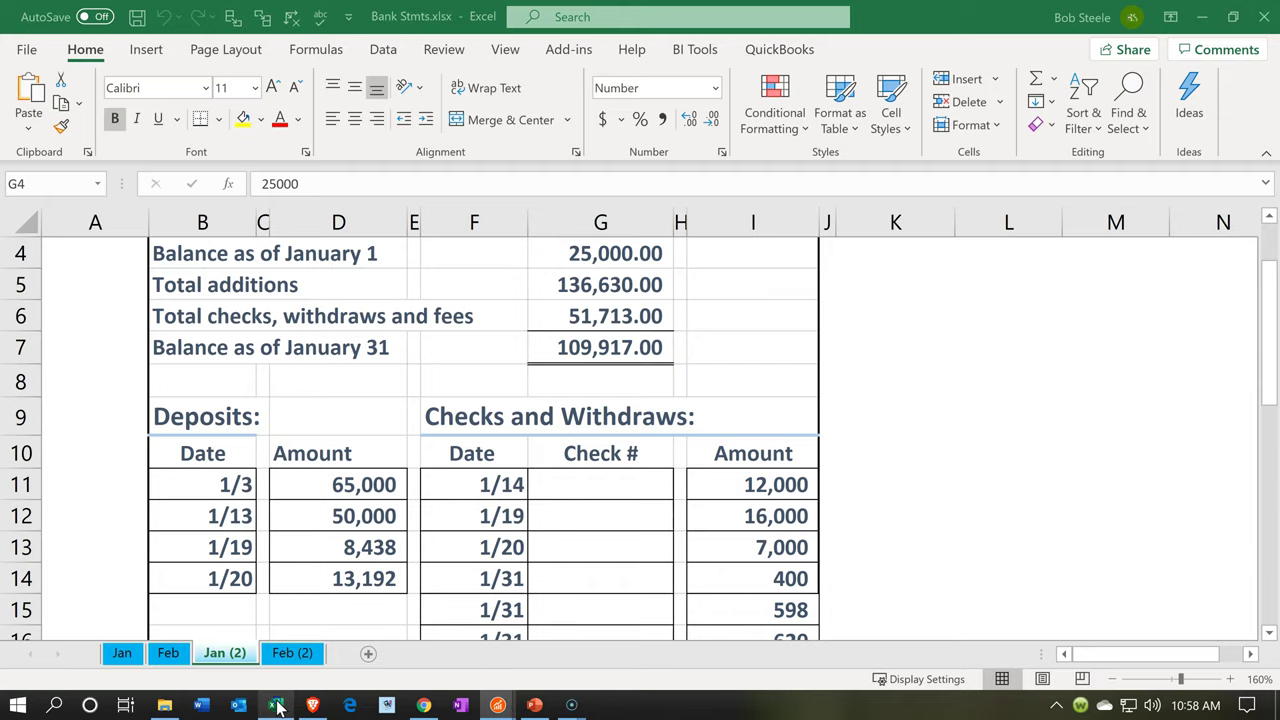
right_click(584, 251)
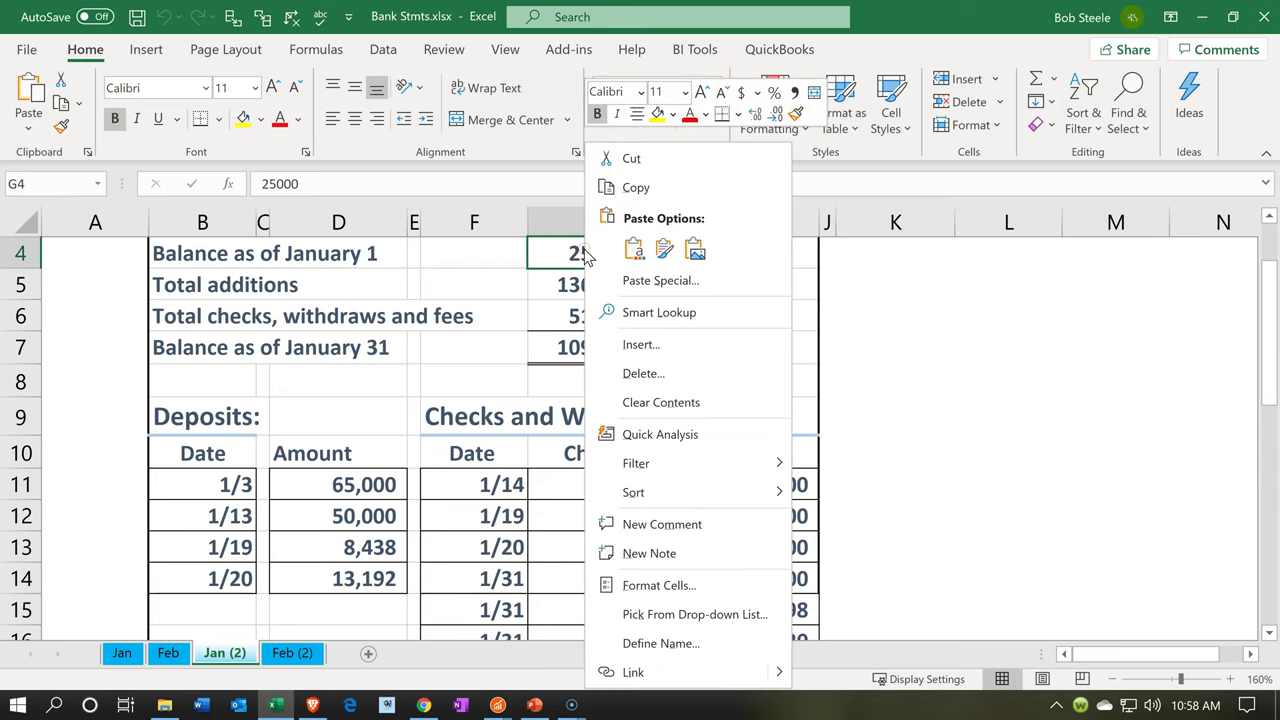
click(673, 114)
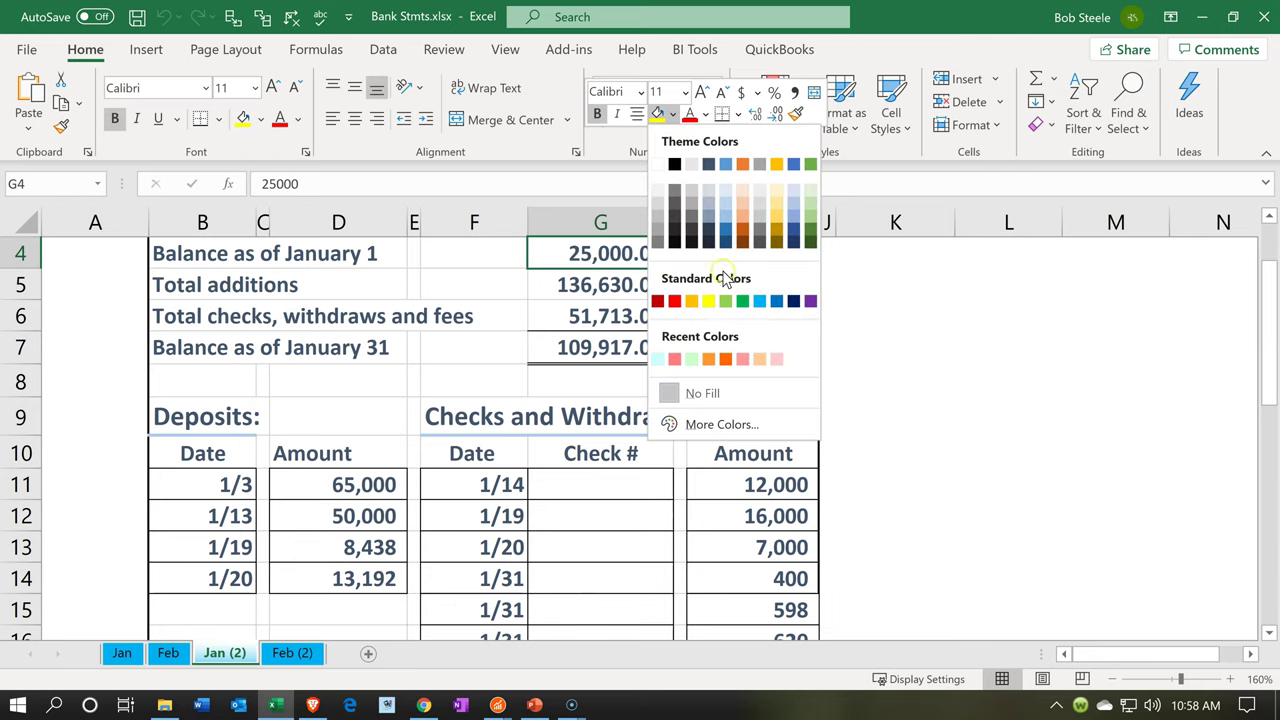
click(726, 302)
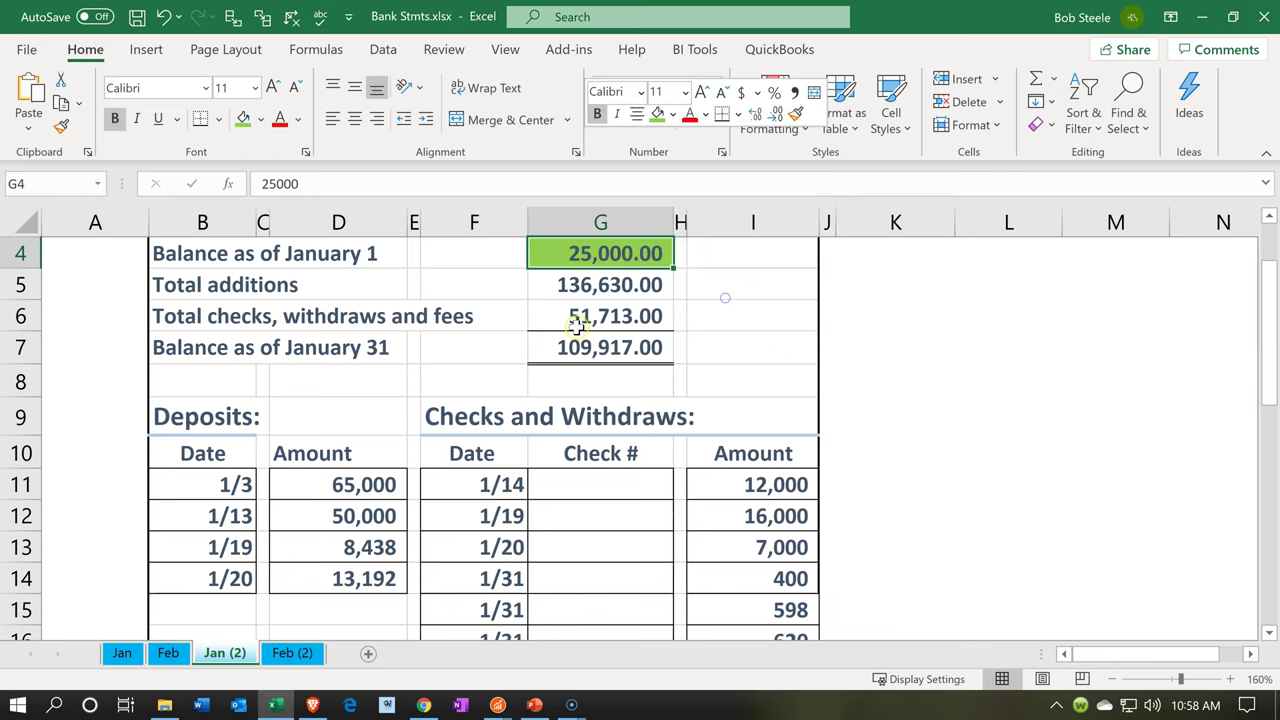
click(386, 497)
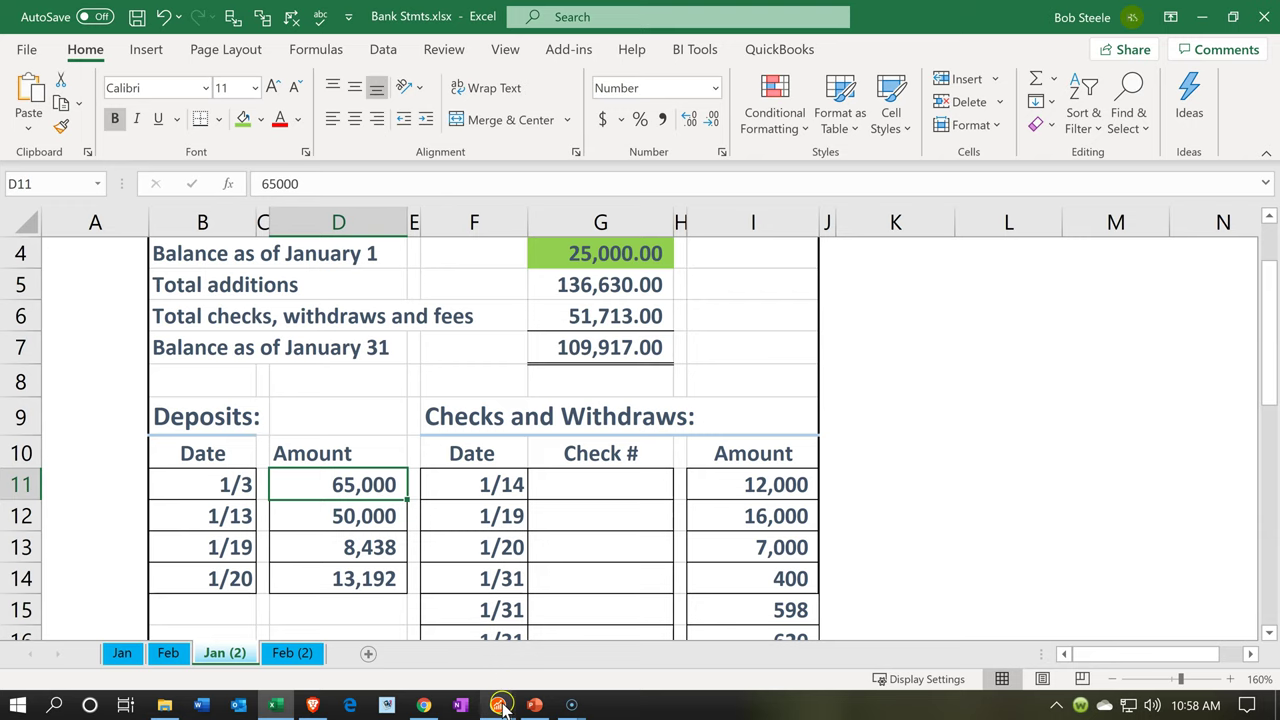
- Return to Account Reconciliation in Sage 50 and set the statement ending balance to 109,917.00, consulting the January 31 balance in Excel
mouse_move(502, 707)
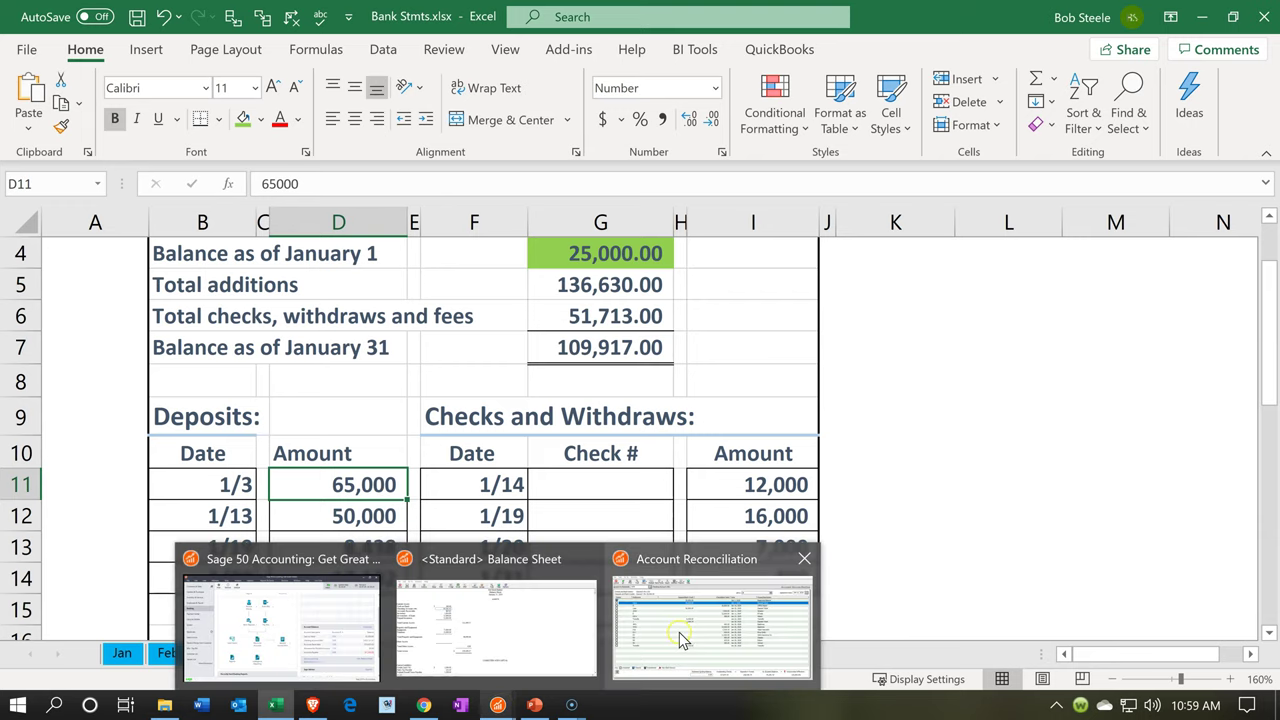
click(630, 608)
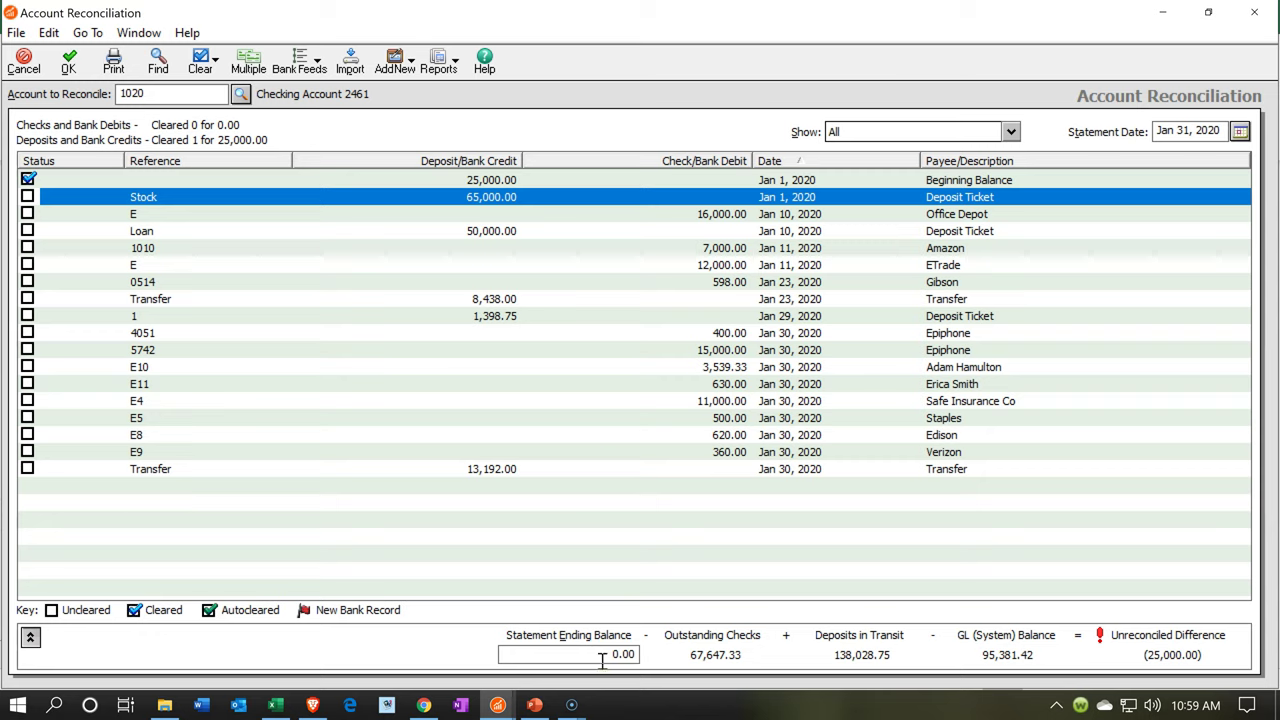
click(275, 705)
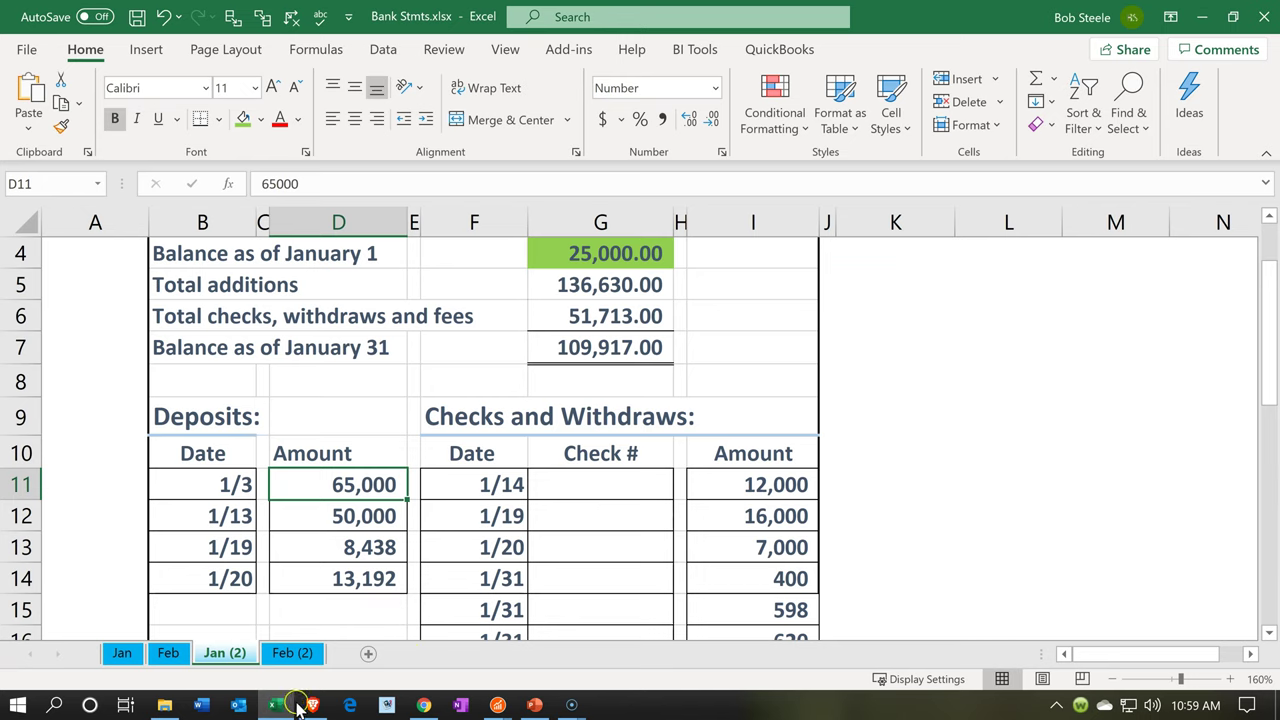
click(497, 705)
click(600, 652)
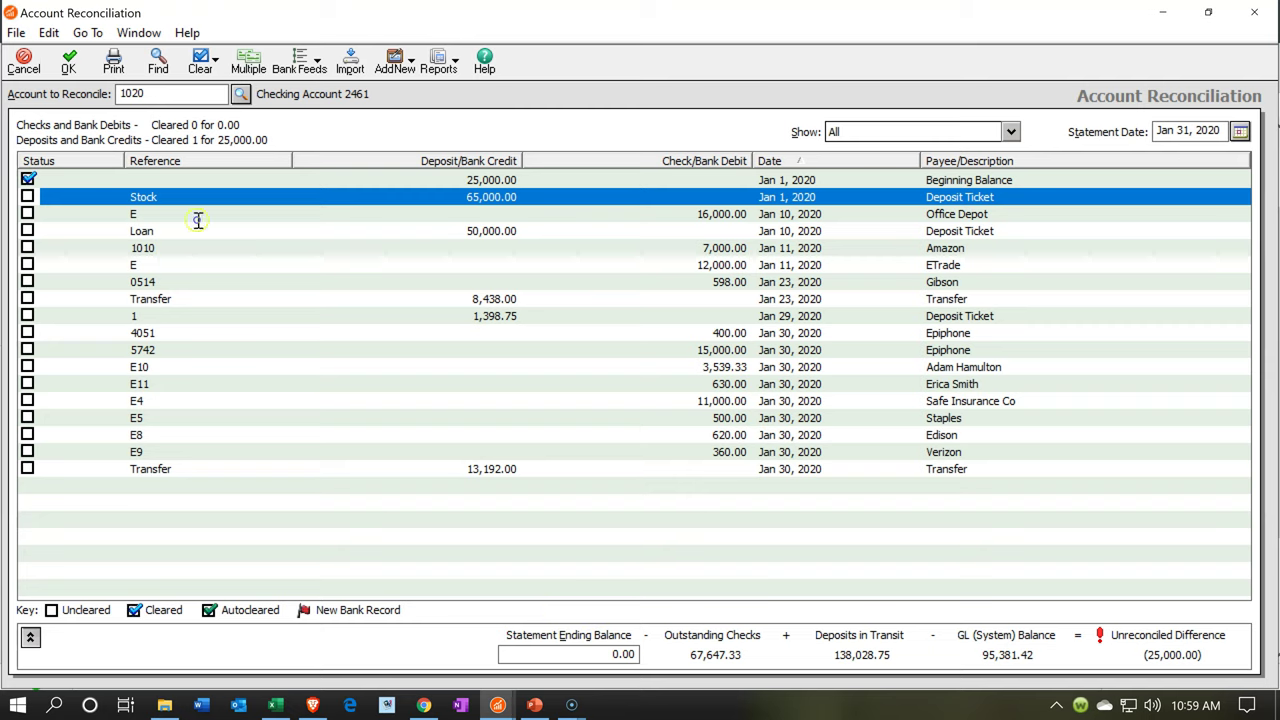
key(BackSpace)
text(109917)
key(Tab)
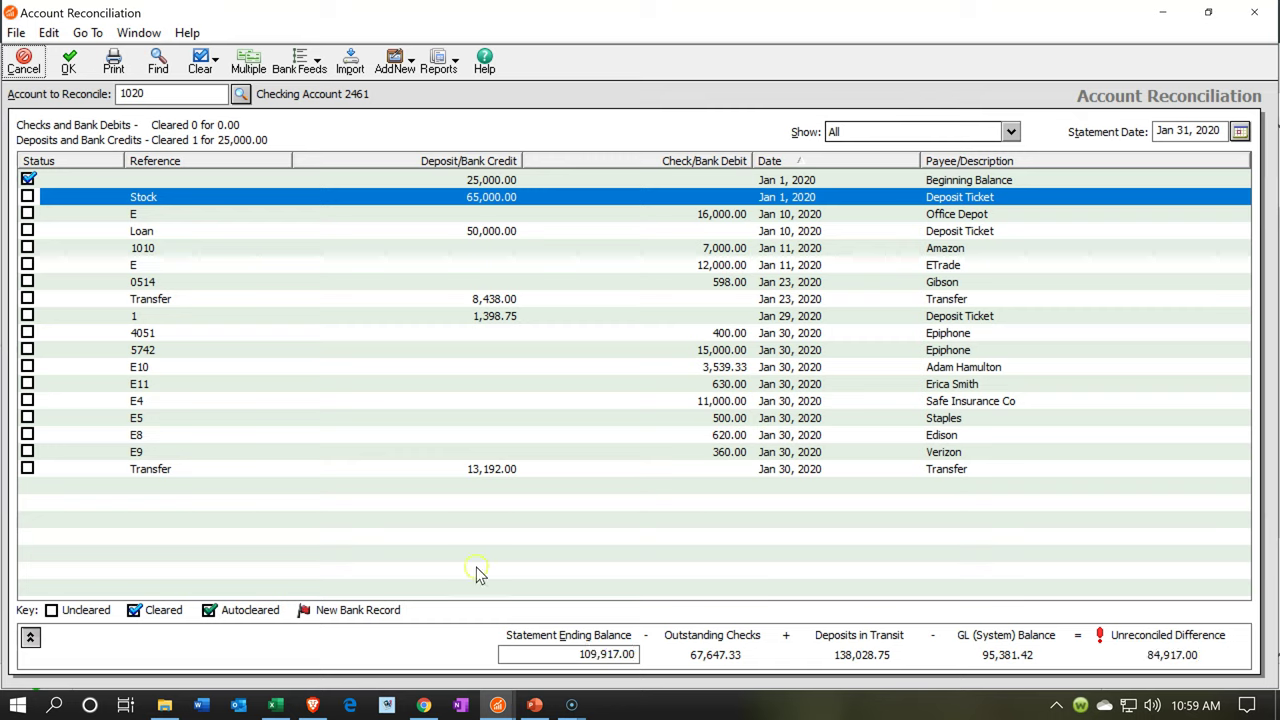
- Compare the Excel statement with the Sage 50 reconciliation list, and filter that list to Deposits and Bank Credits
click(283, 710)
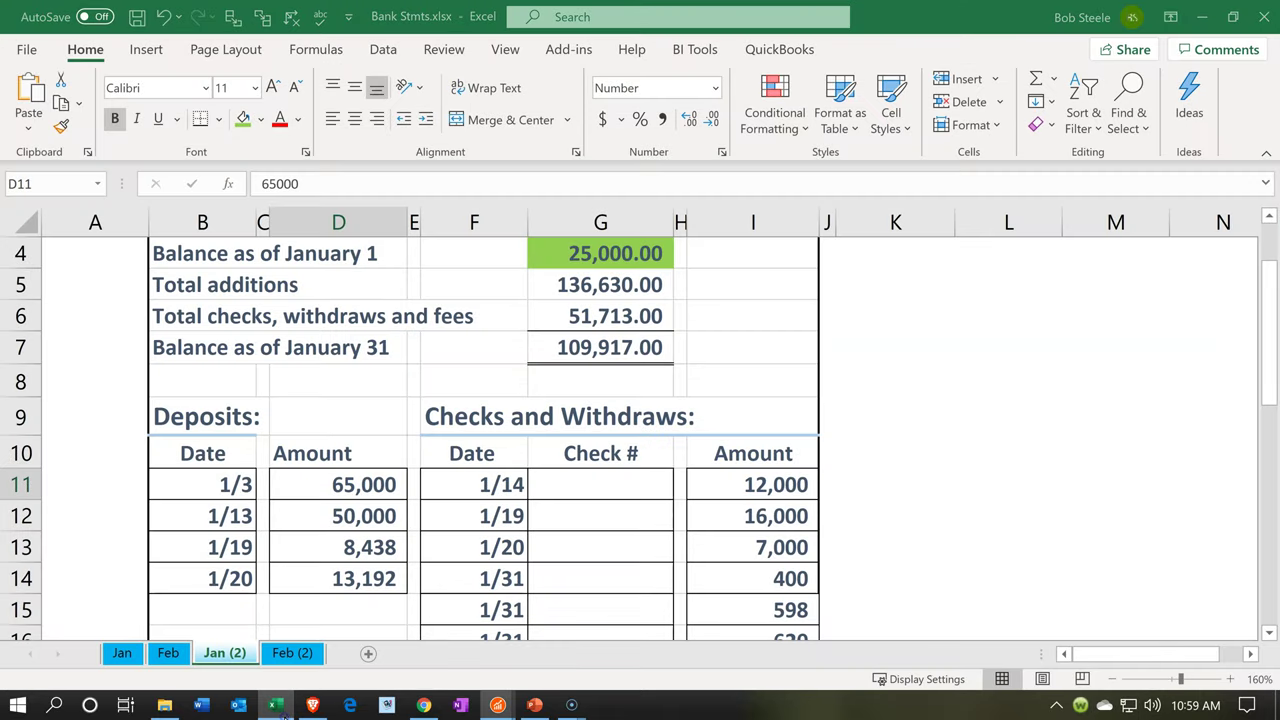
key(alt+Tab)
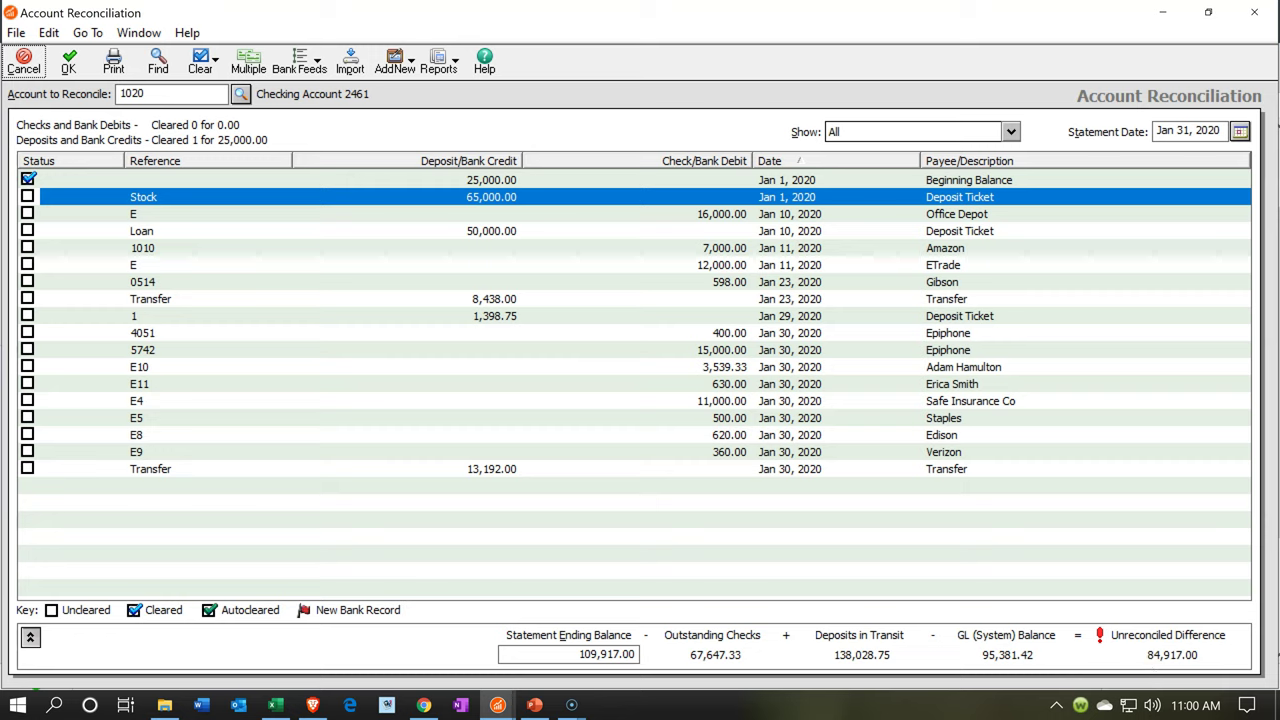
click(272, 706)
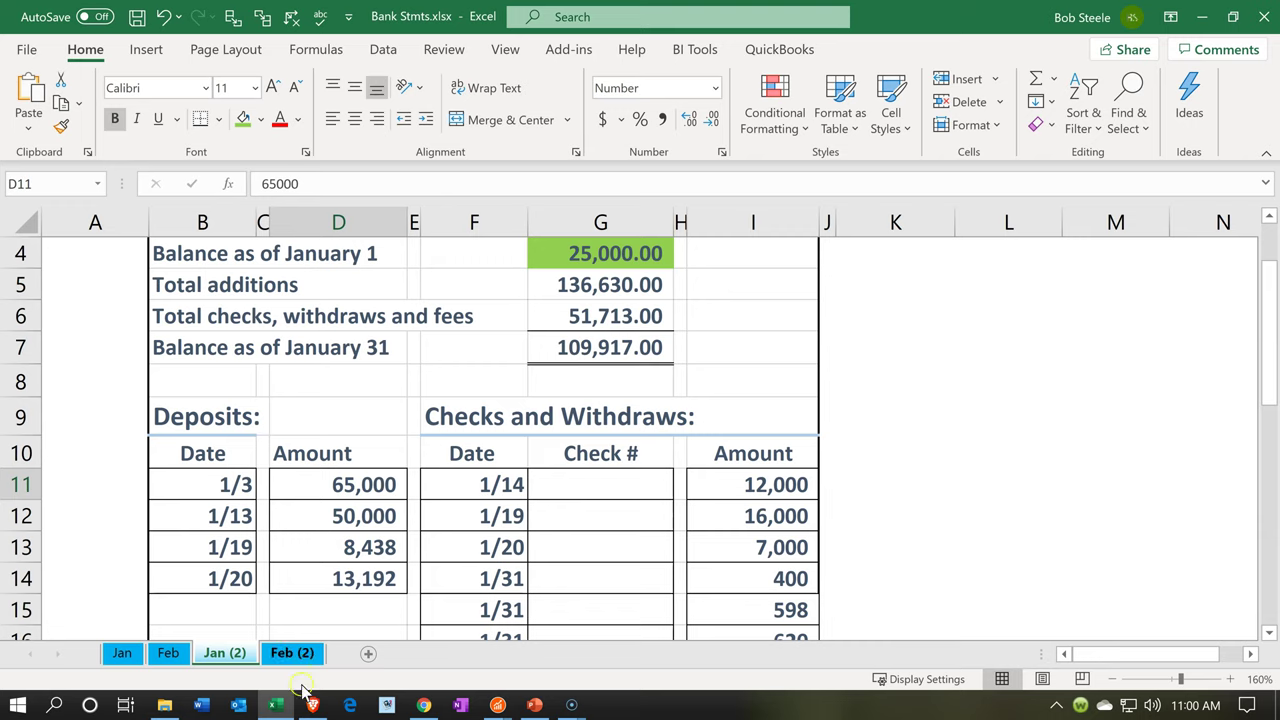
key(alt+Tab)
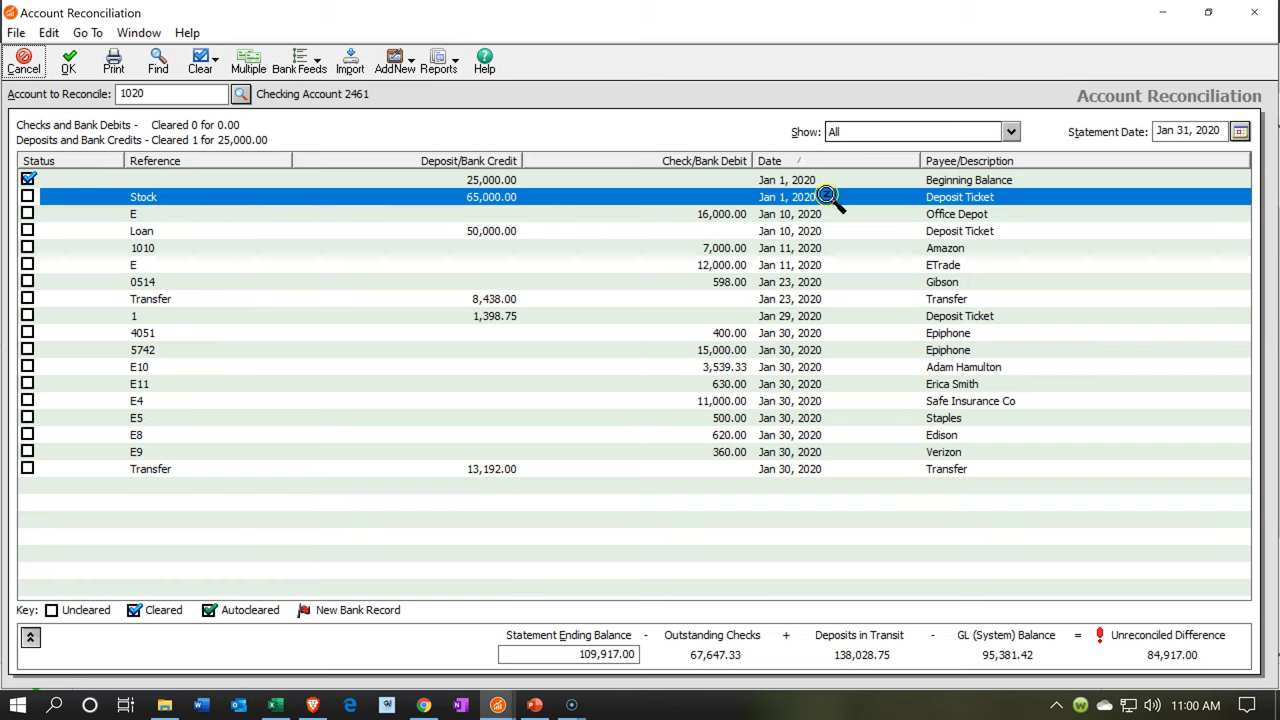
click(1011, 131)
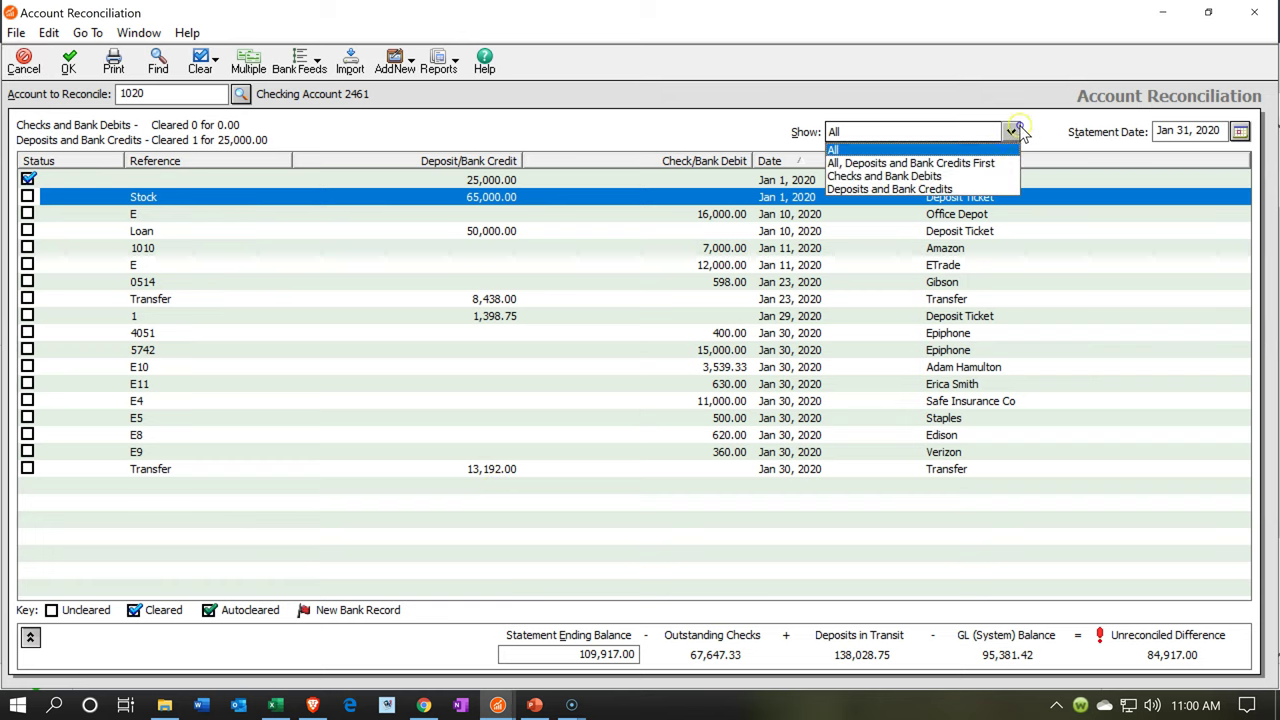
click(966, 190)
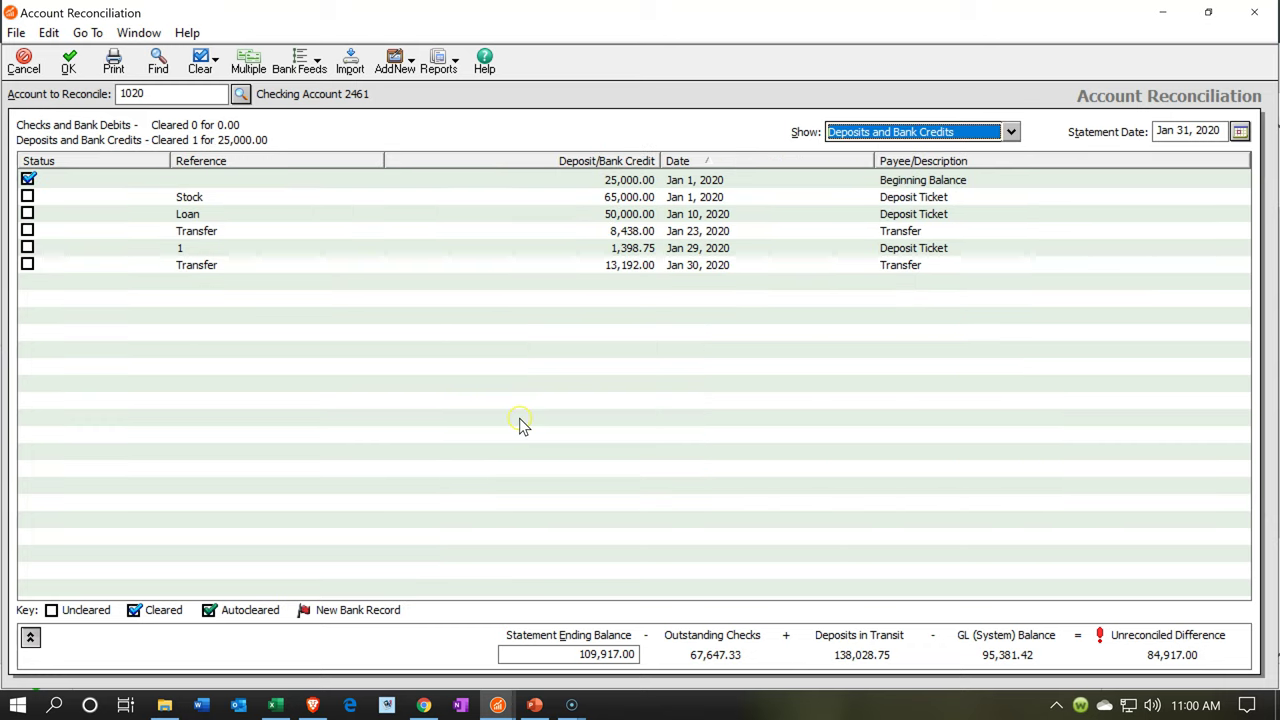
- Check the 1/3 deposit of 65,000 on the Excel statement, and mark the matching Stock deposit as cleared in Sage 50
click(275, 706)
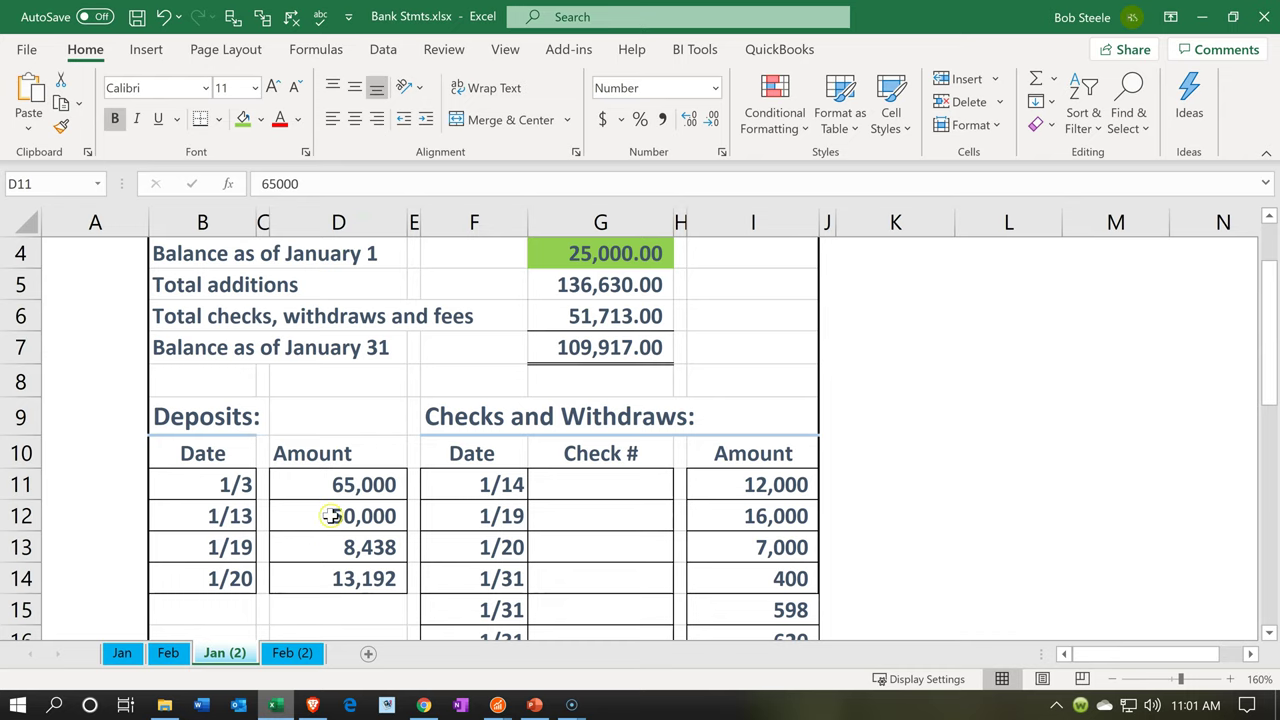
click(336, 482)
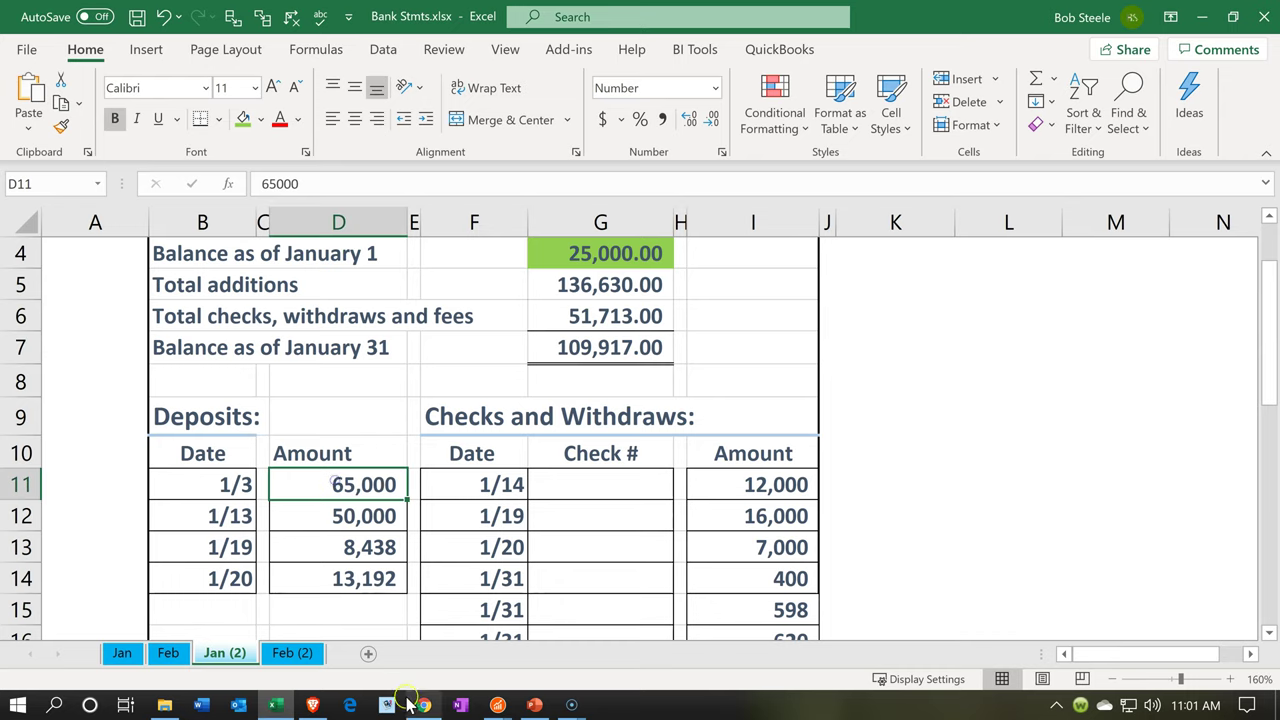
click(276, 706)
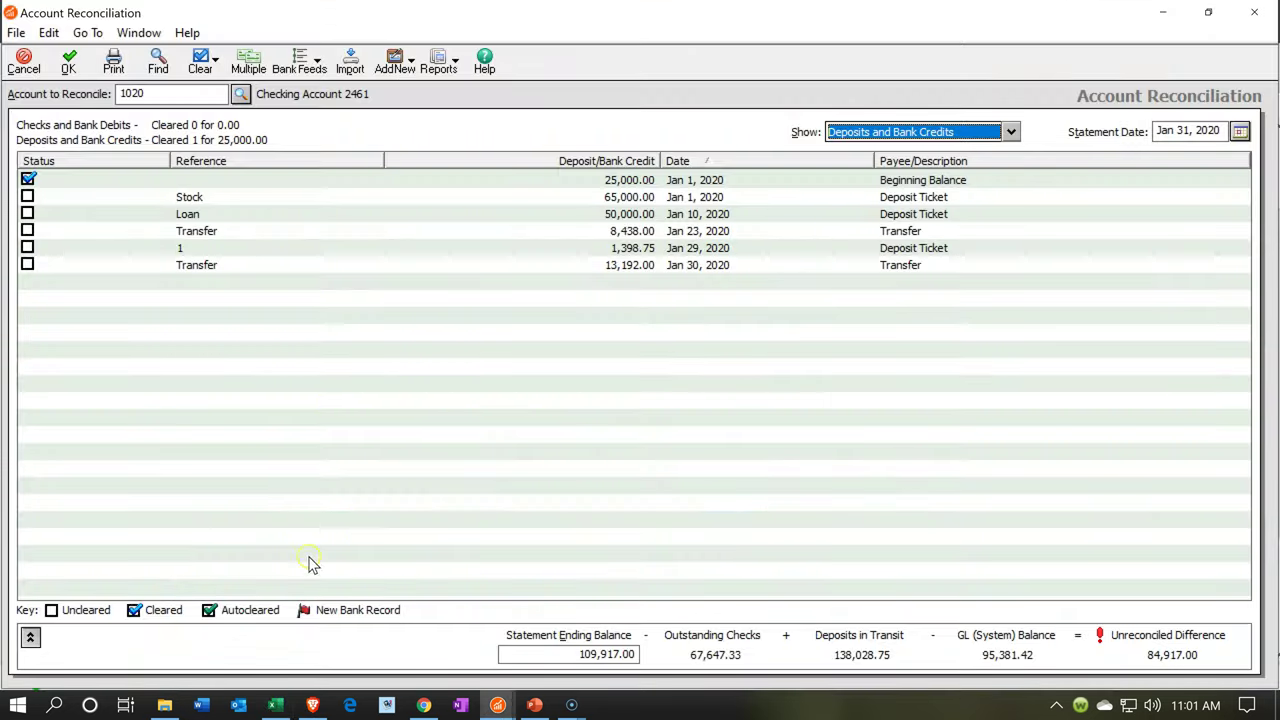
click(28, 197)
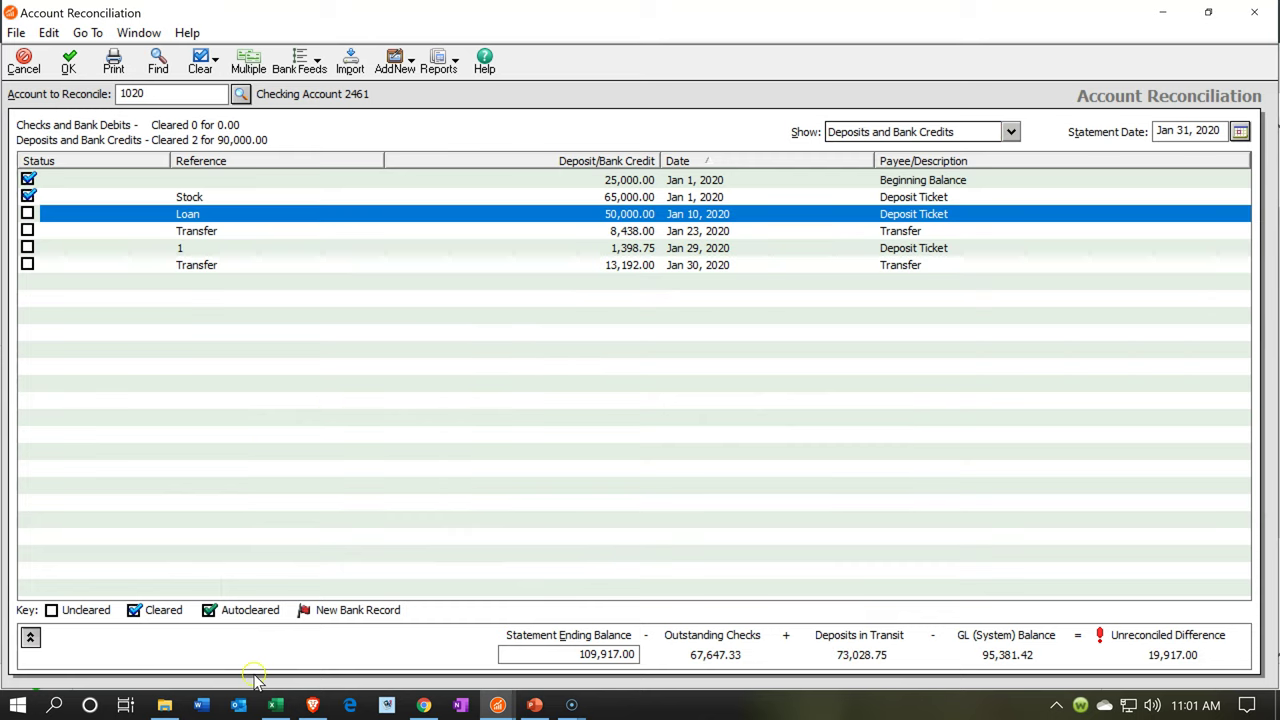
- Switch to Excel and fill the 65,000 deposit in cell D11 with the same green, ending on the 50,000 deposit
click(276, 706)
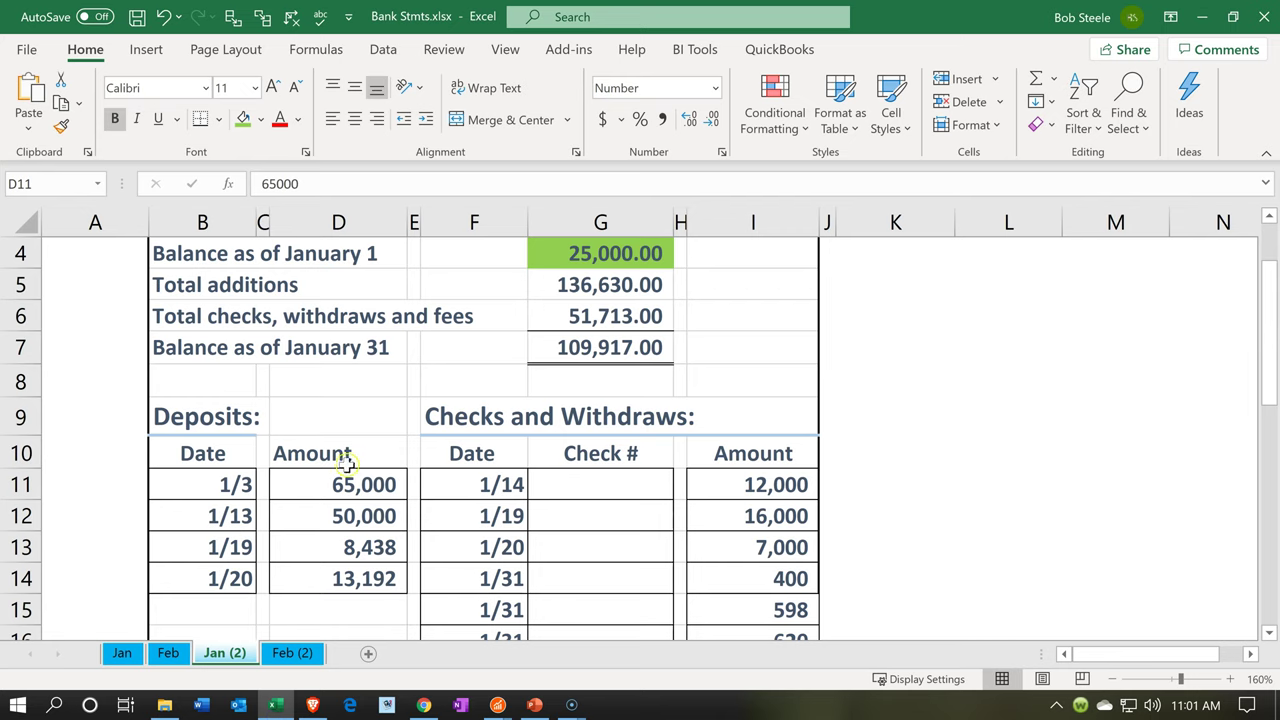
right_click(345, 485)
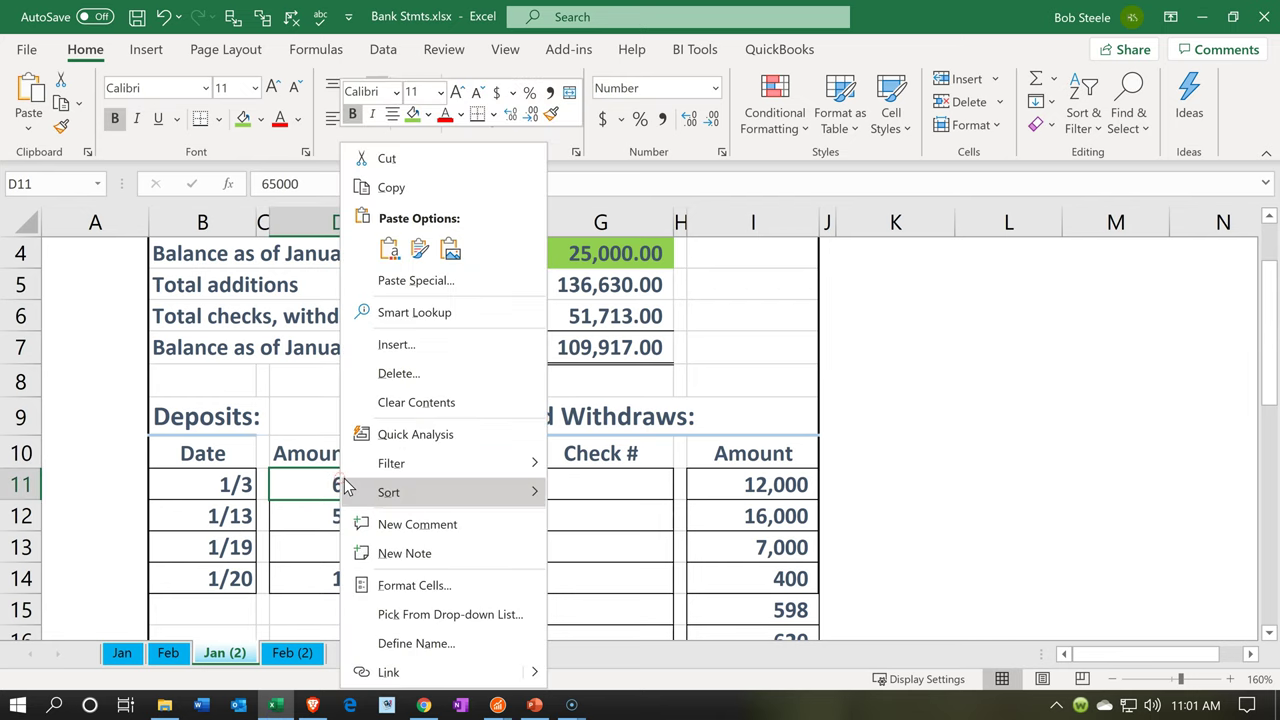
key(Escape)
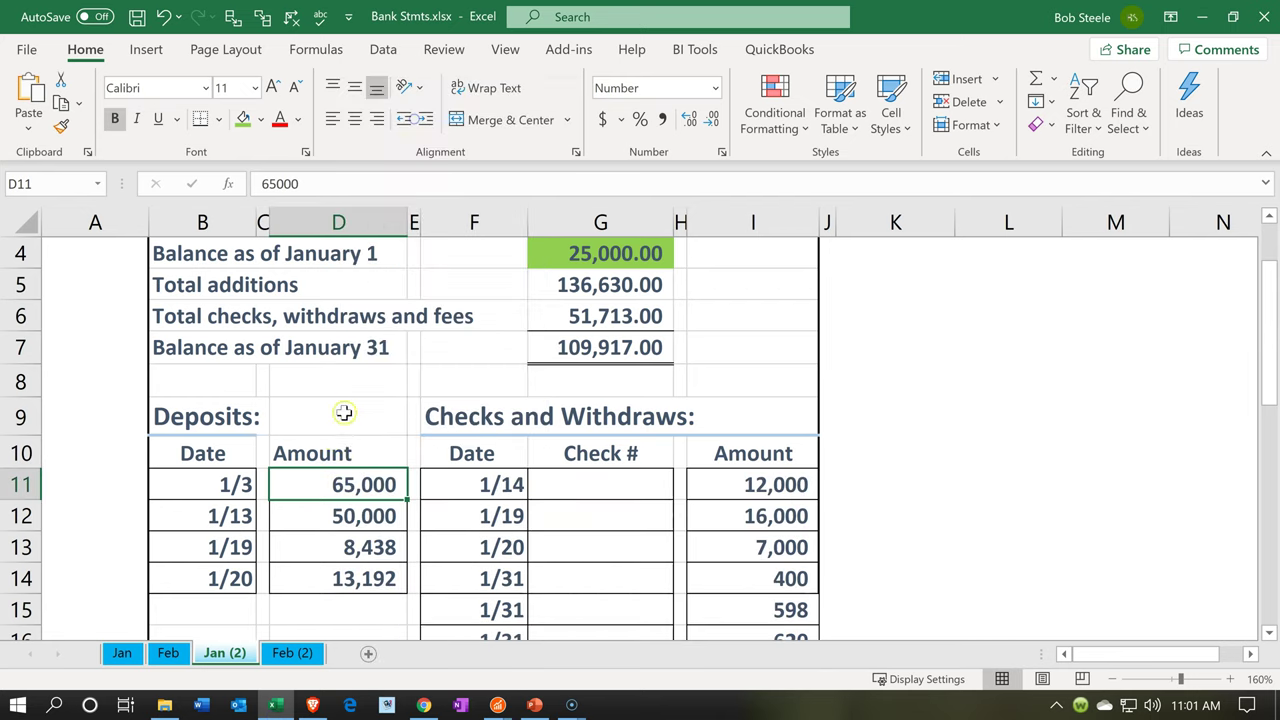
key(F4)
click(306, 514)
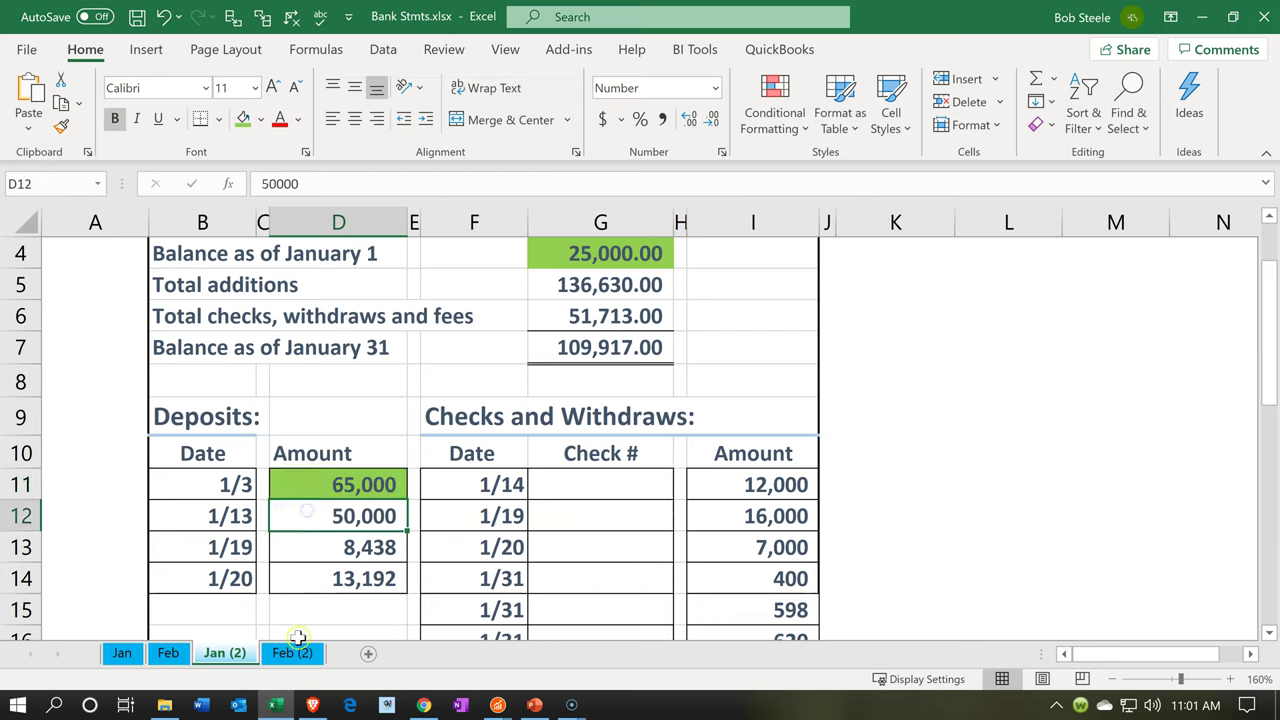
- Return to Sage 50, mark the 50,000.00 Loan deposit as cleared, and compare the deposit list with the Excel statement
click(275, 704)
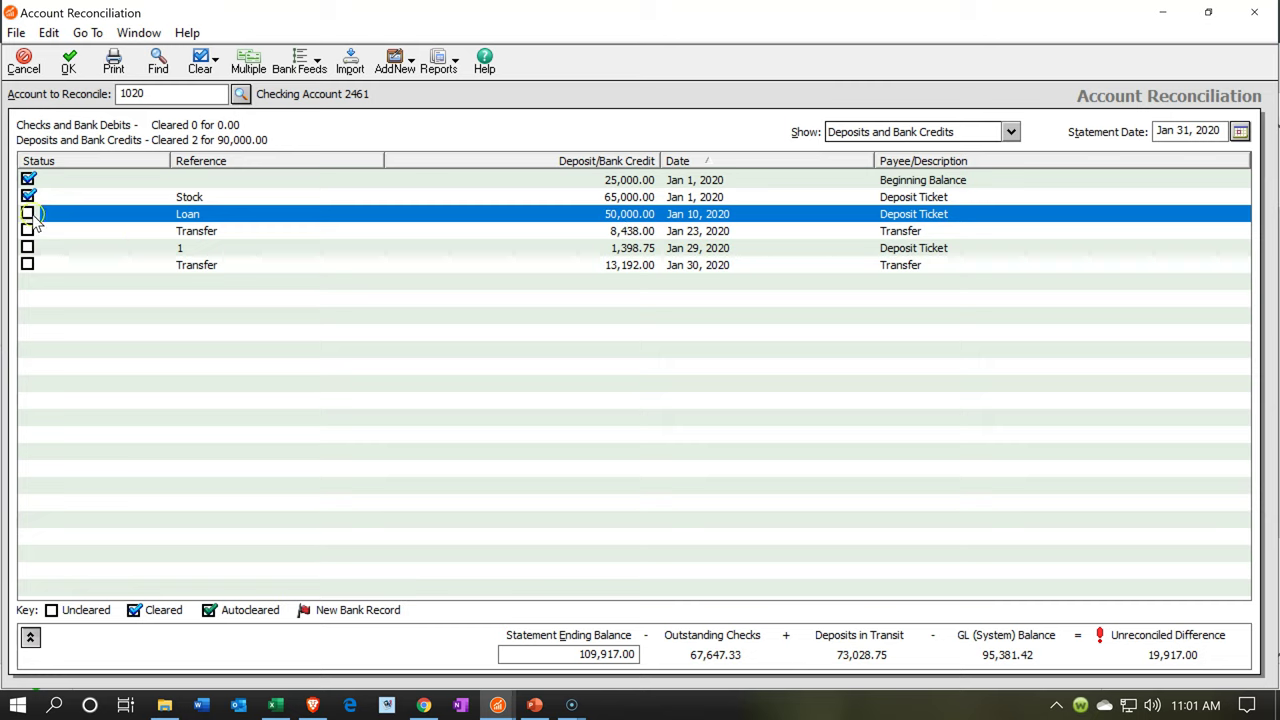
click(29, 214)
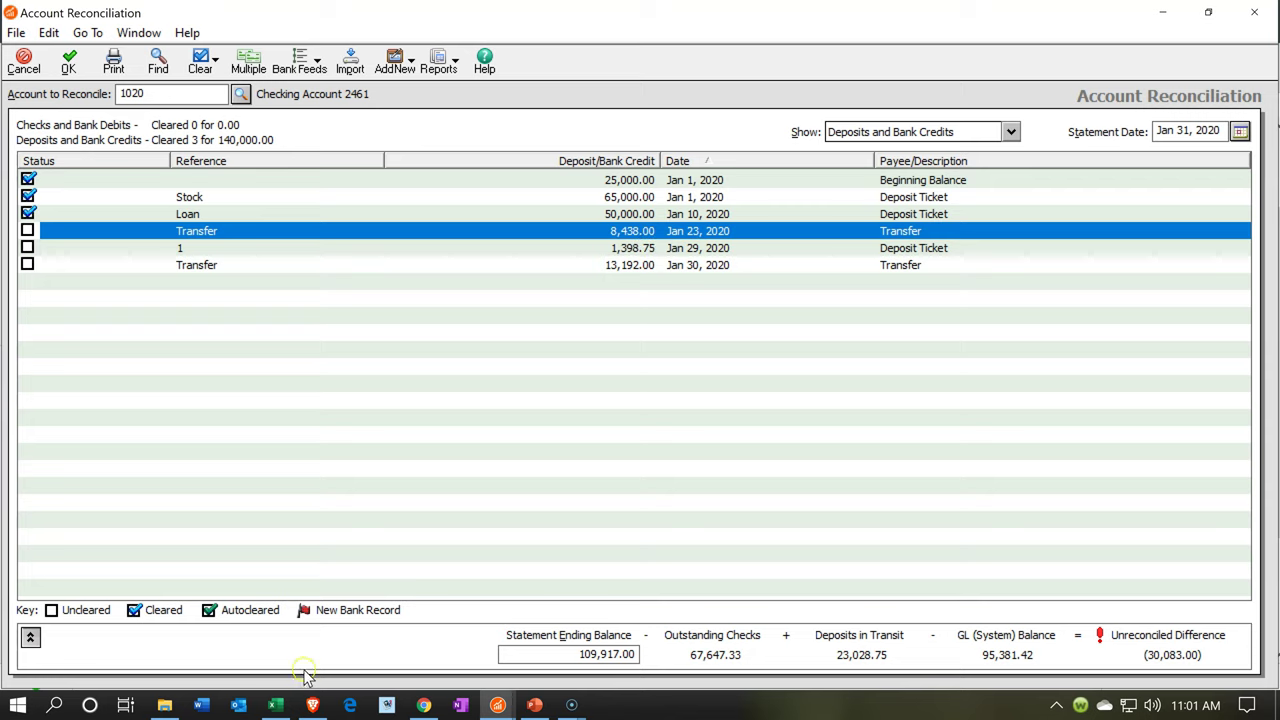
click(277, 706)
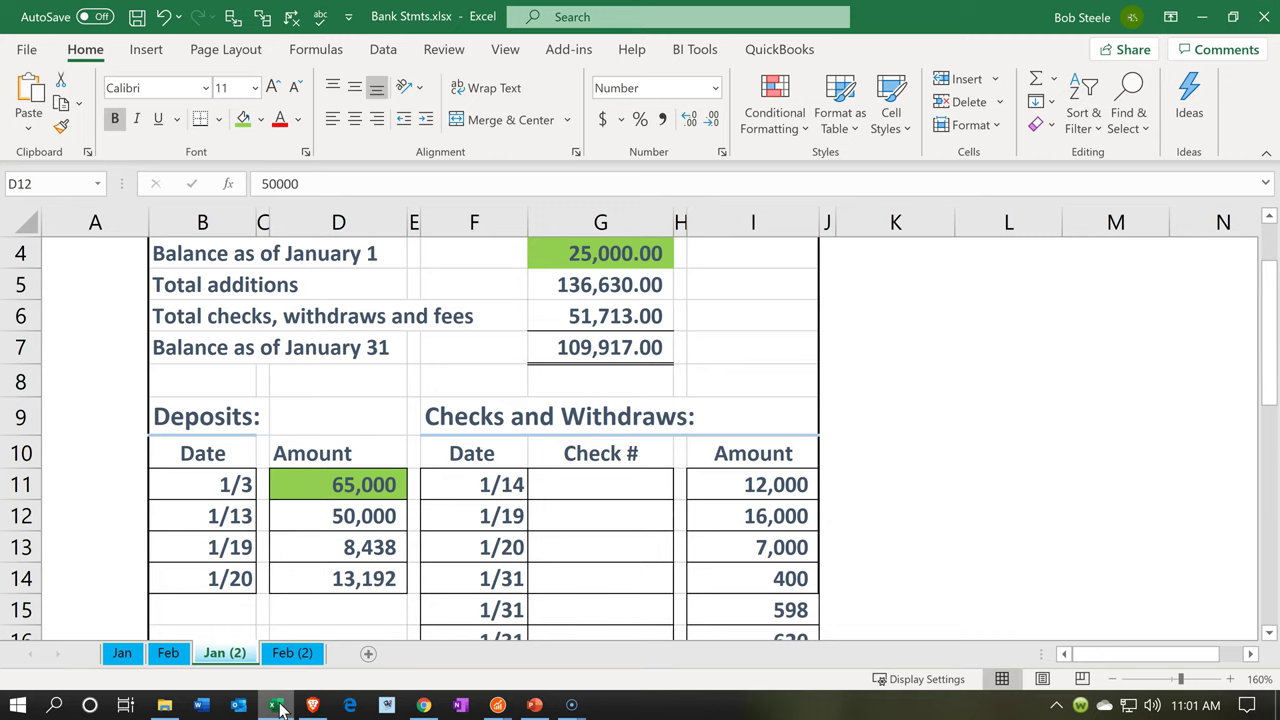
click(278, 706)
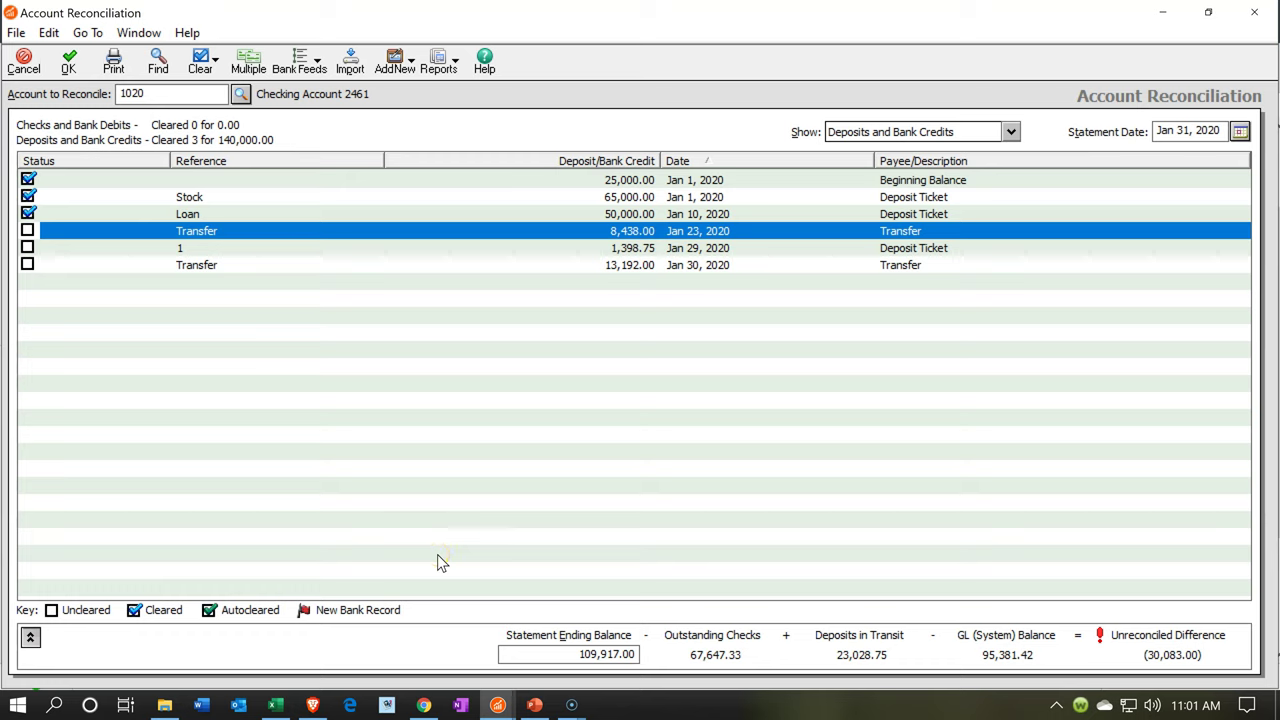
click(494, 406)
- Switch to Excel, fill the 50,000 deposit in cell D12 with the same green, and select the 8,438 deposit
click(280, 706)
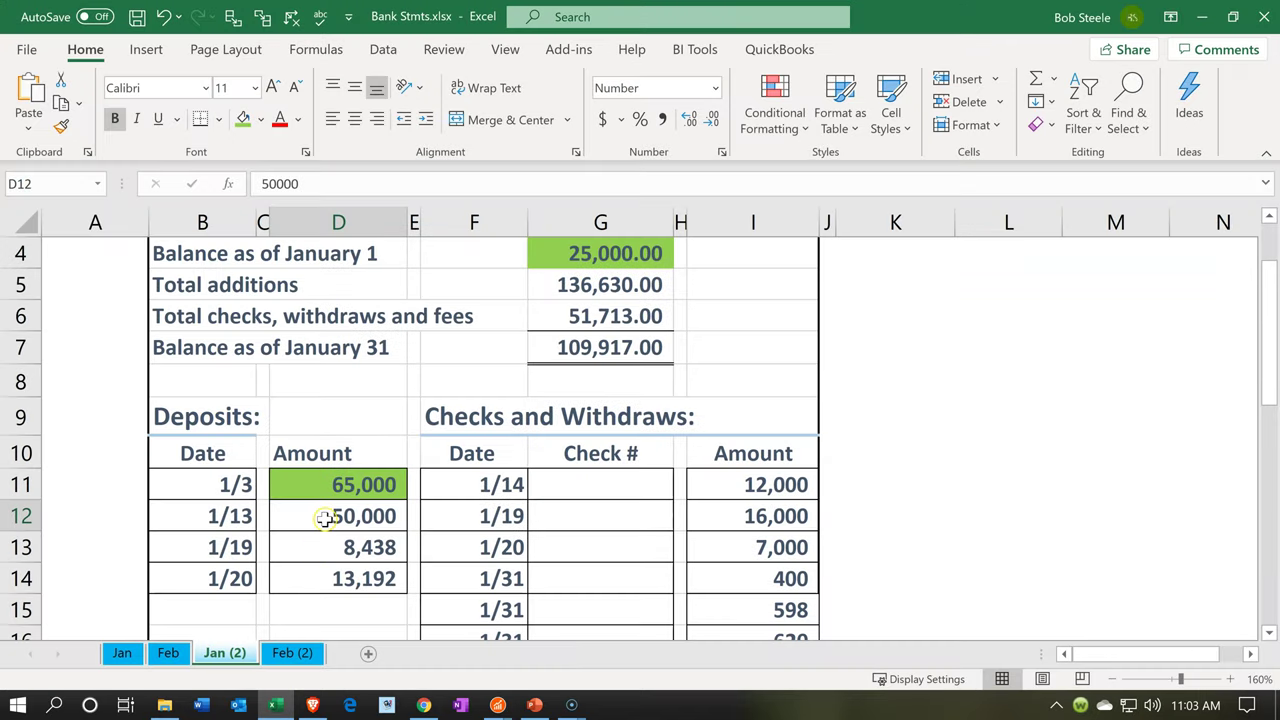
click(325, 517)
right_click(325, 517)
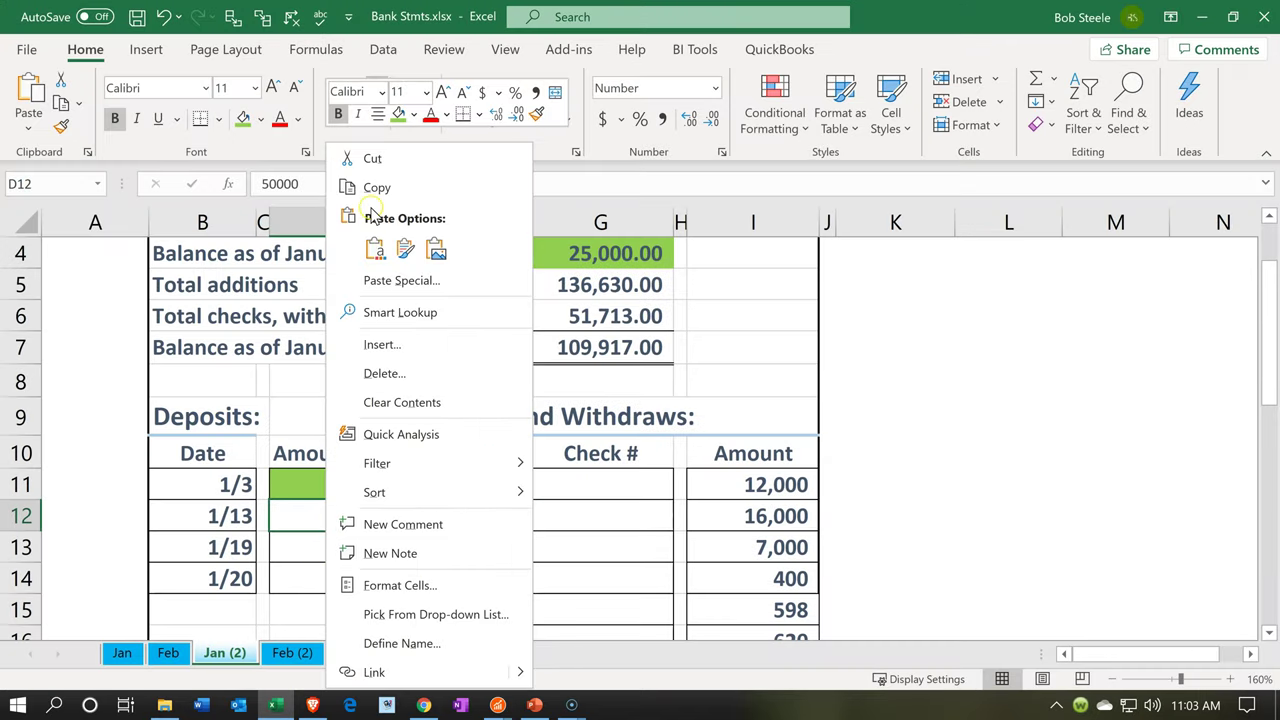
click(283, 555)
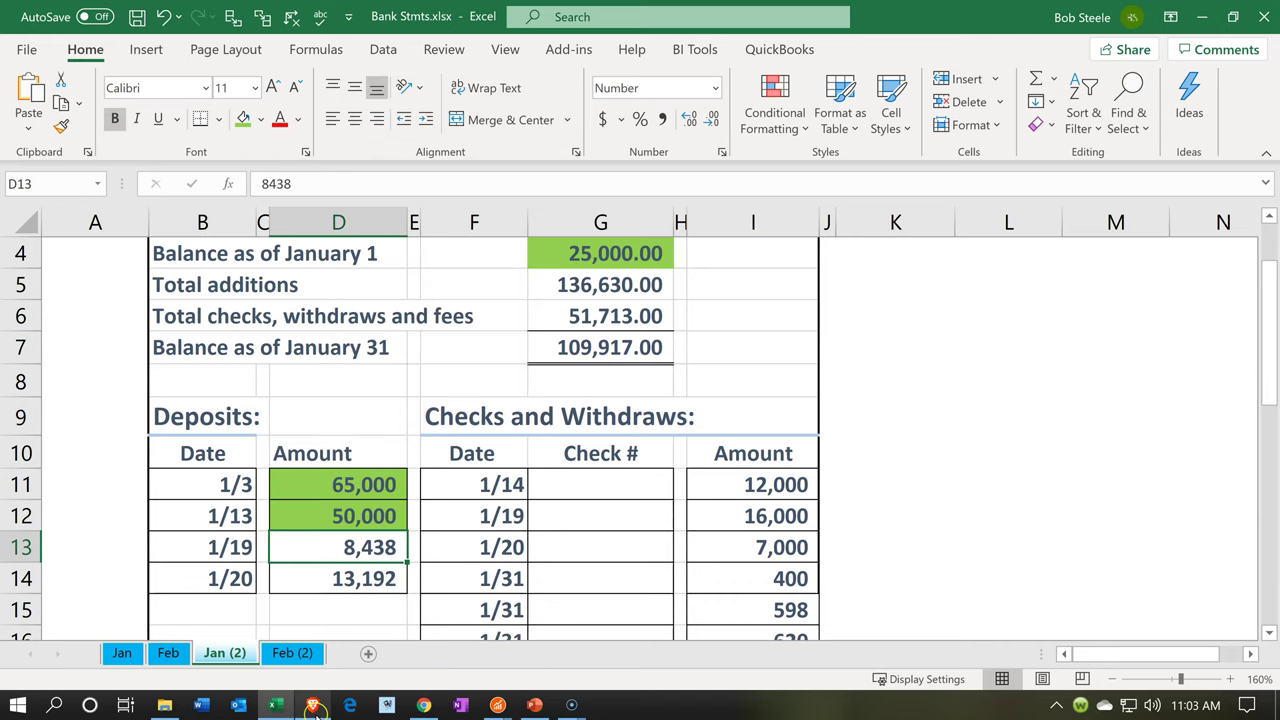
- Mark the 8,438.00 Transfer deposit as cleared in Sage 50, and fill the matching amount in cell D13 of the Excel statement green
click(497, 705)
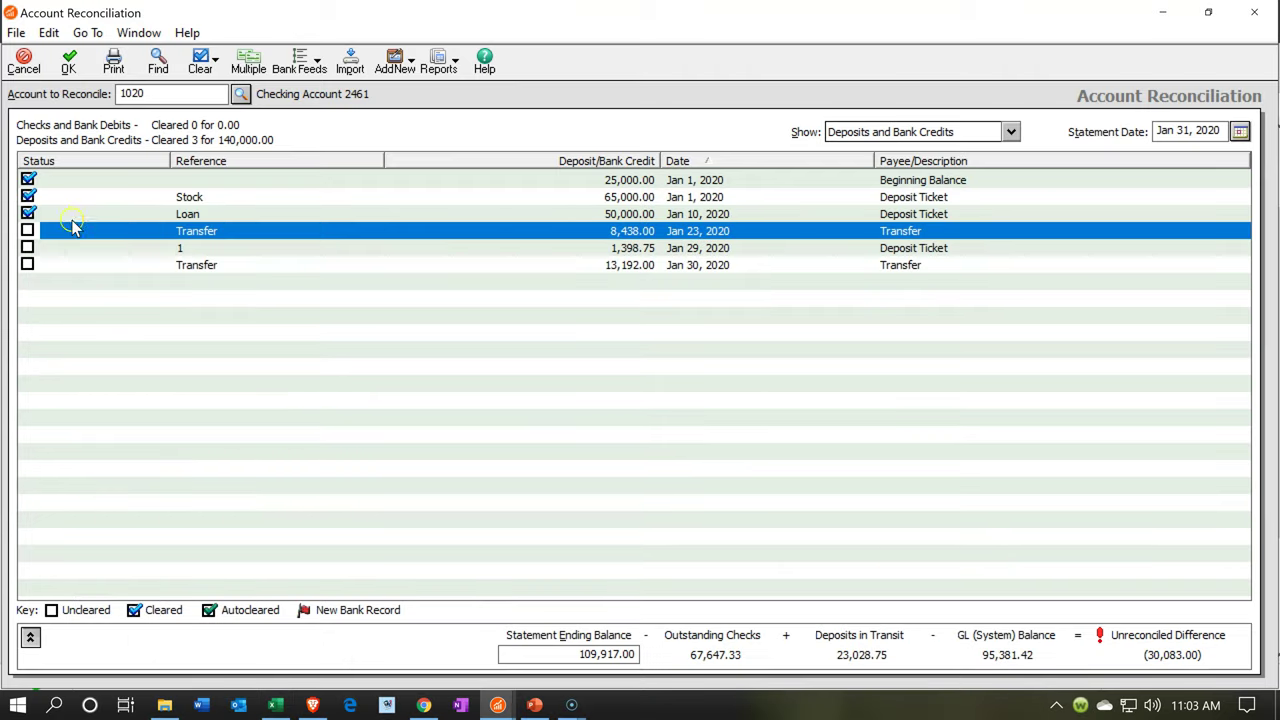
click(28, 231)
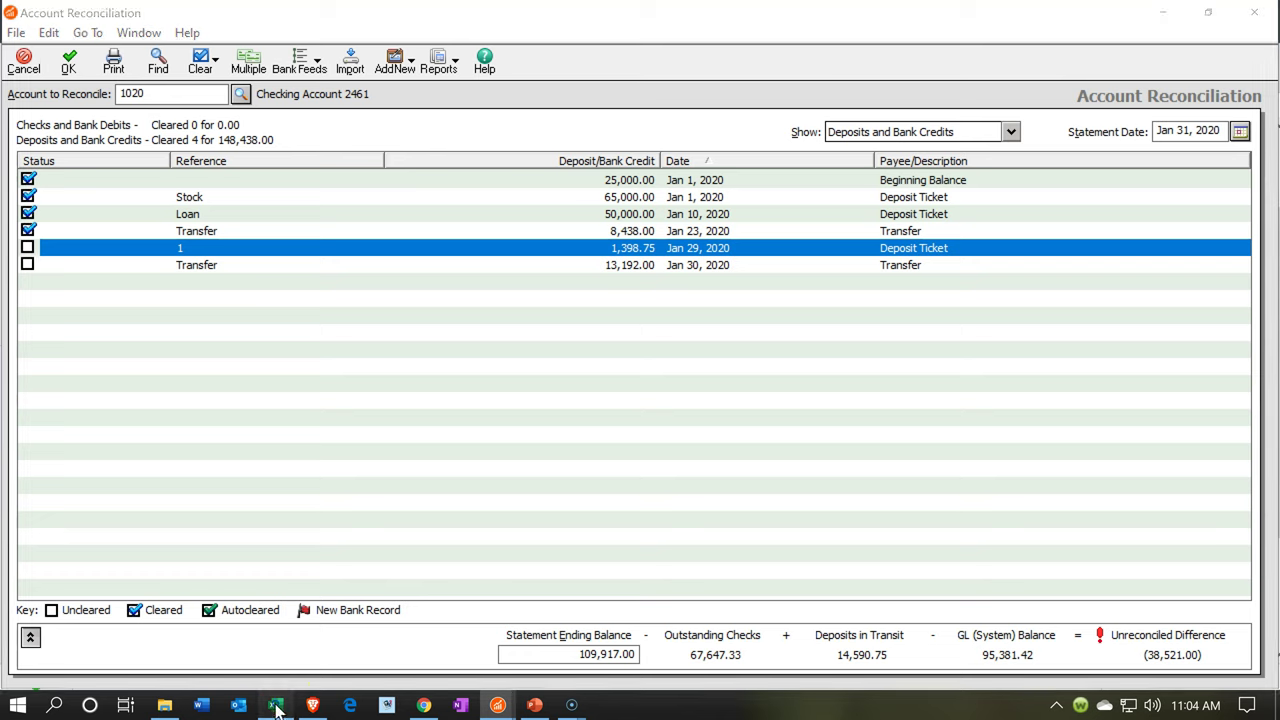
click(275, 700)
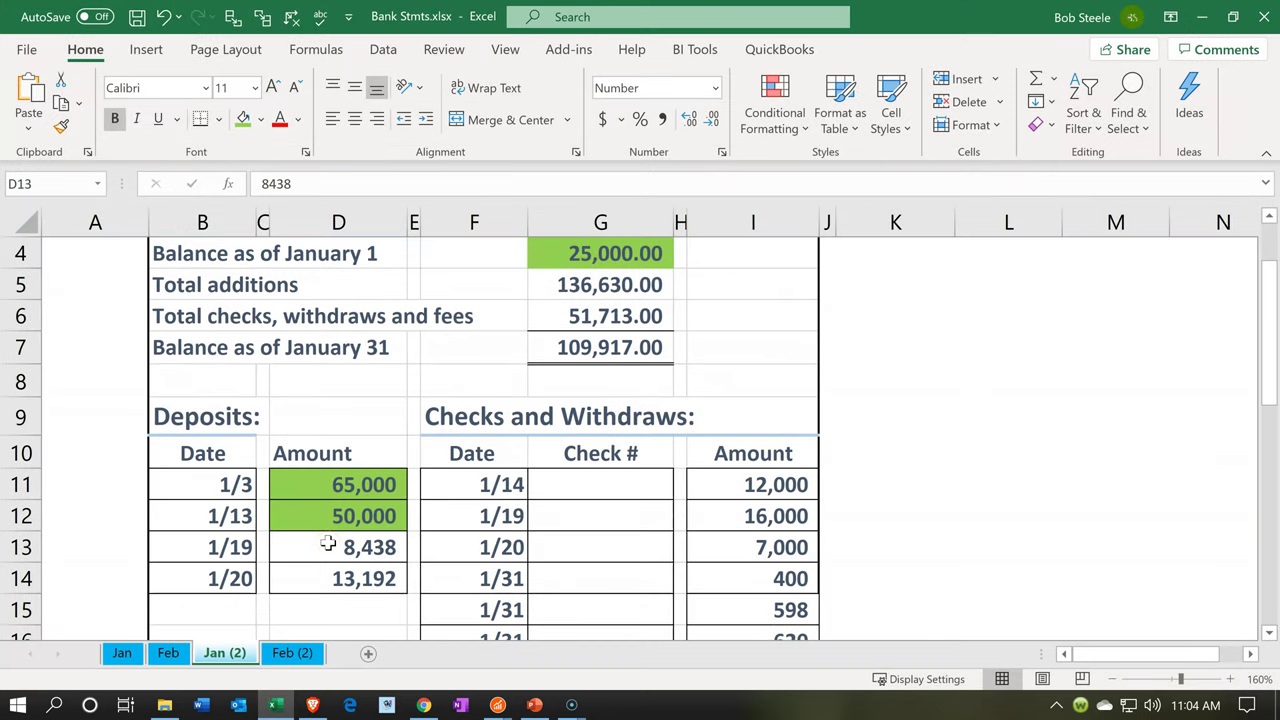
click(328, 545)
right_click(328, 545)
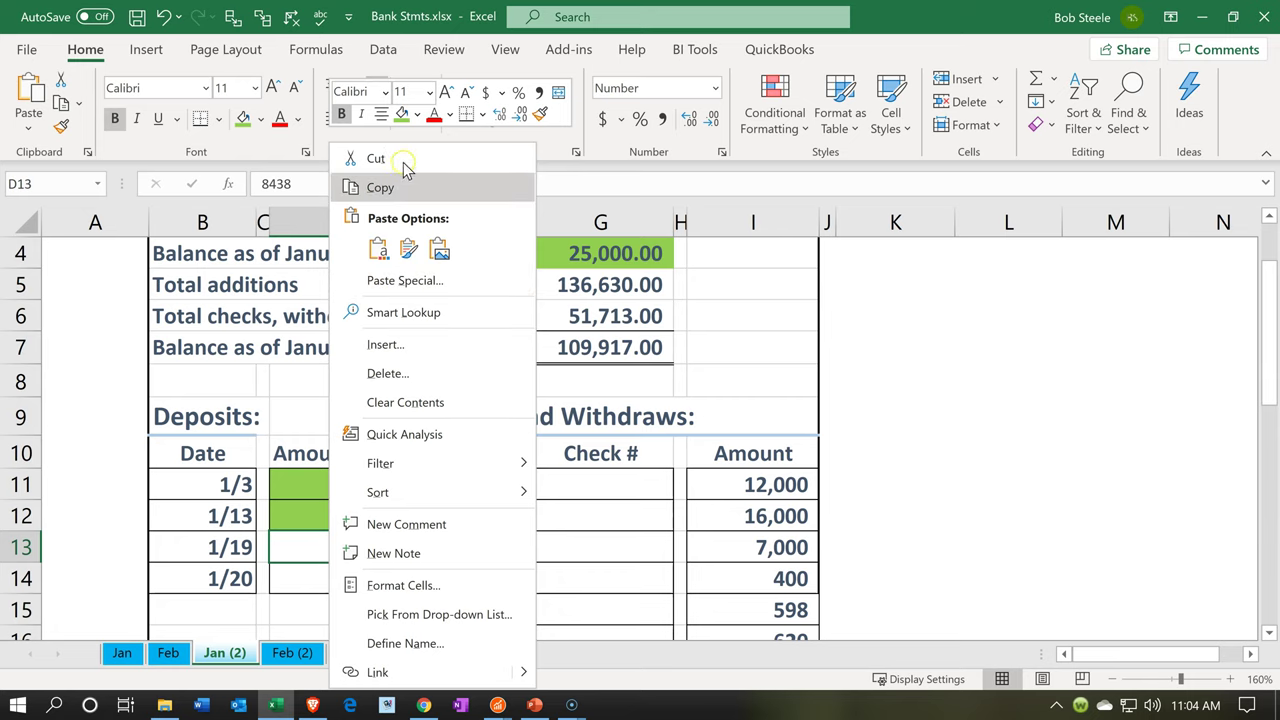
click(401, 114)
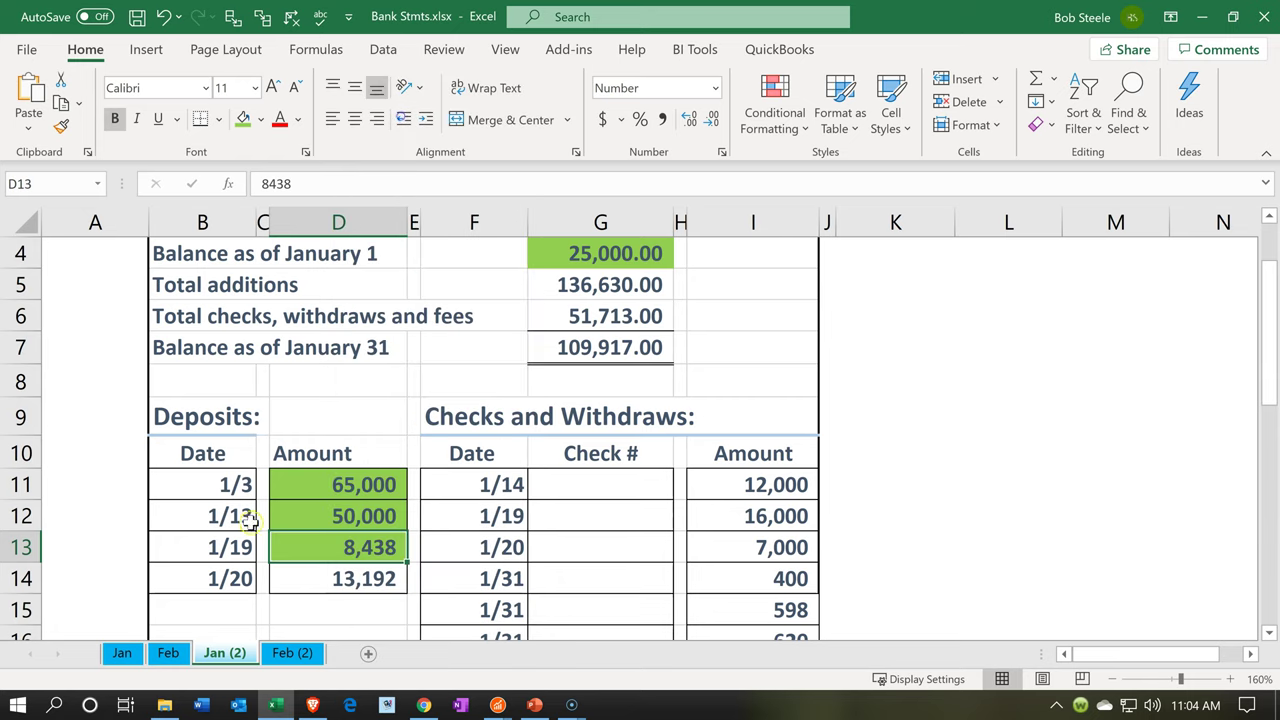
- Check the 1/20 deposit of 13,192 on the Excel statement, and mark the matching Transfer as cleared in Sage 50
click(283, 570)
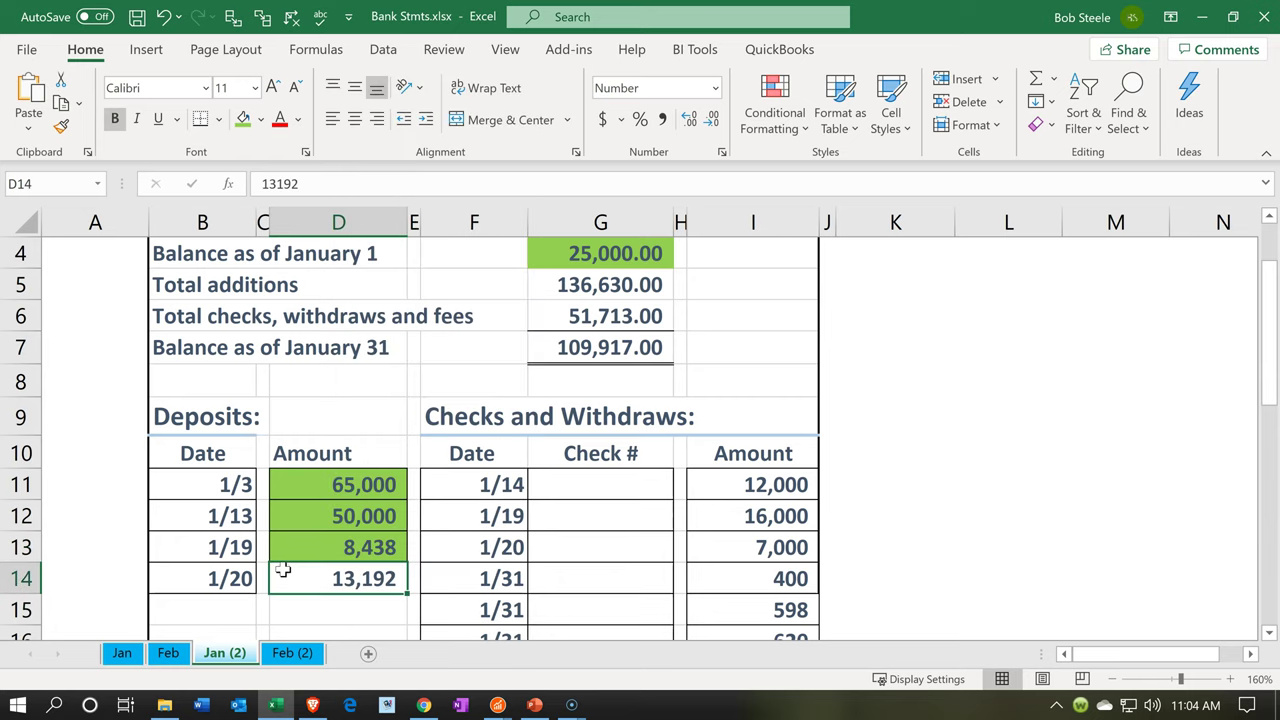
click(268, 712)
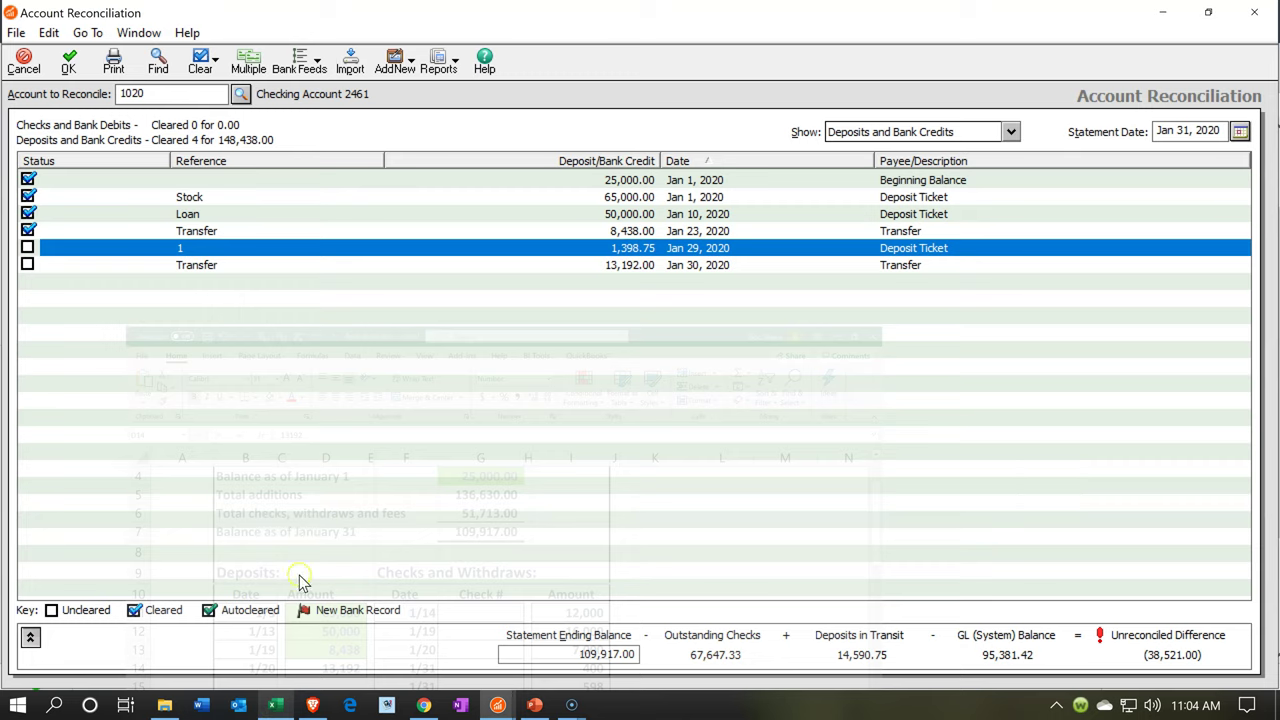
click(610, 265)
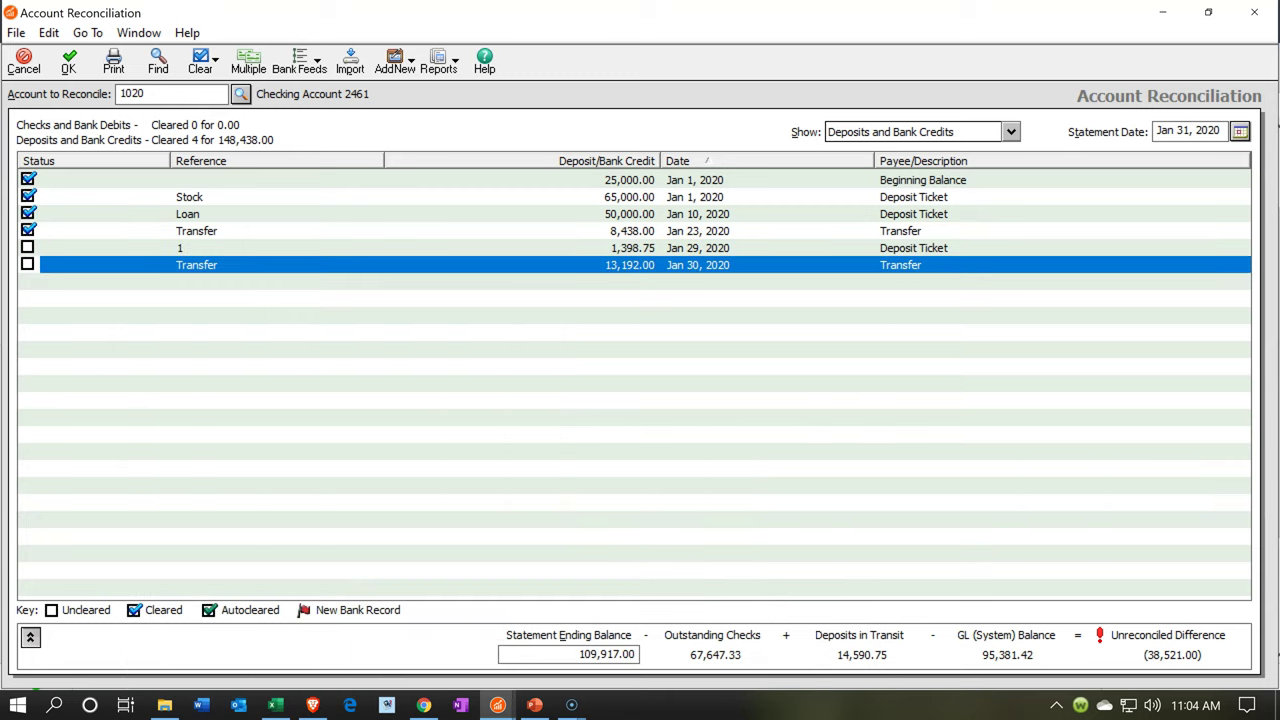
click(27, 265)
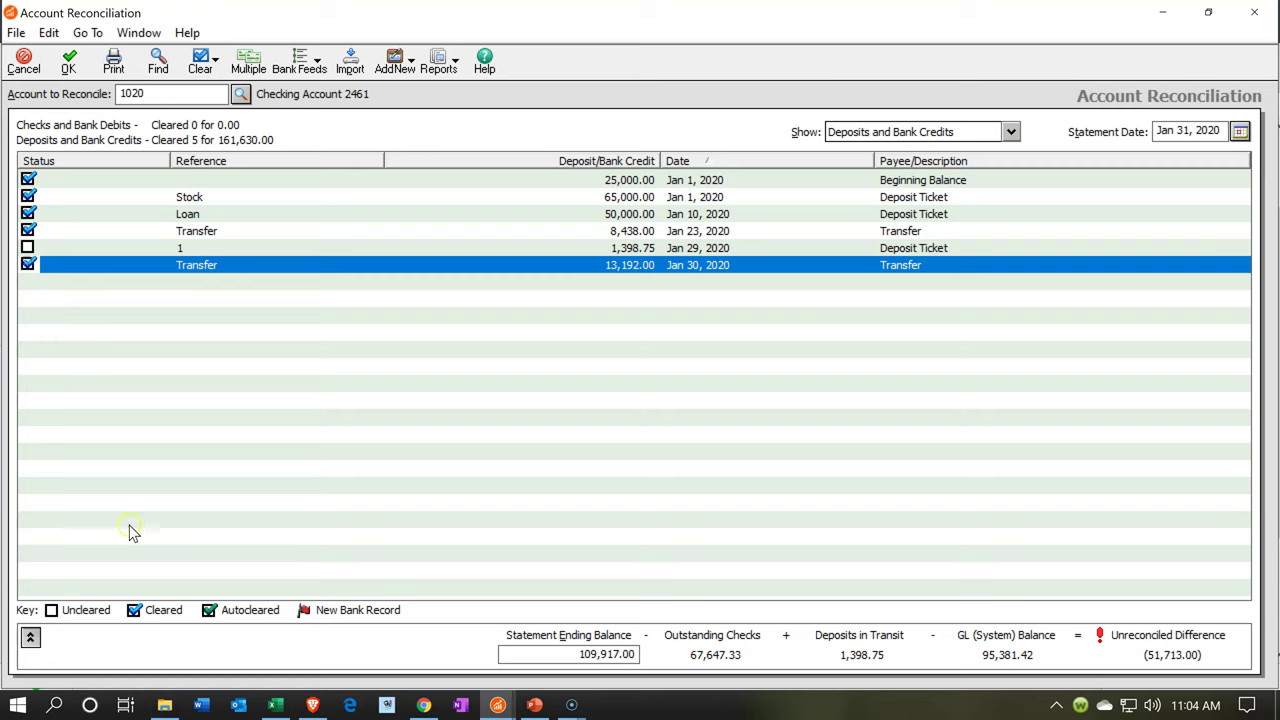
- Switch to Excel, fill the 13,192 deposit in cell D14 with the same green, and recheck the deposit list in Sage 50
click(269, 698)
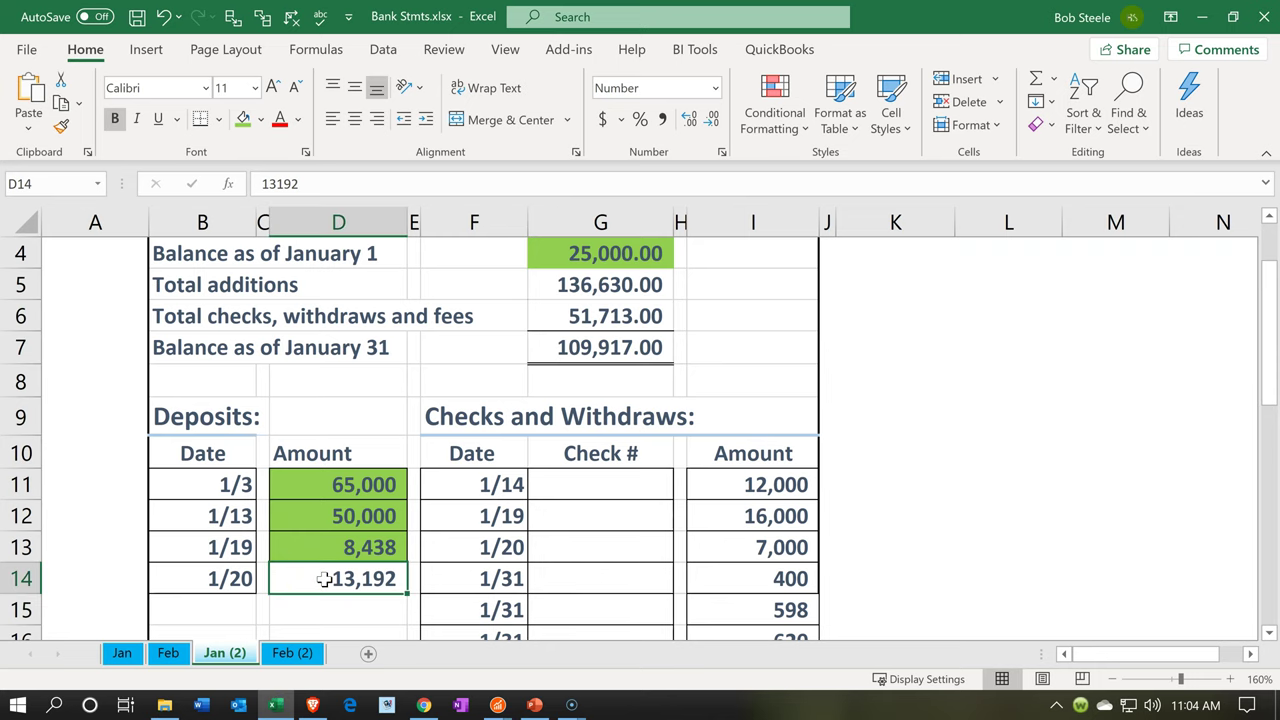
right_click(325, 580)
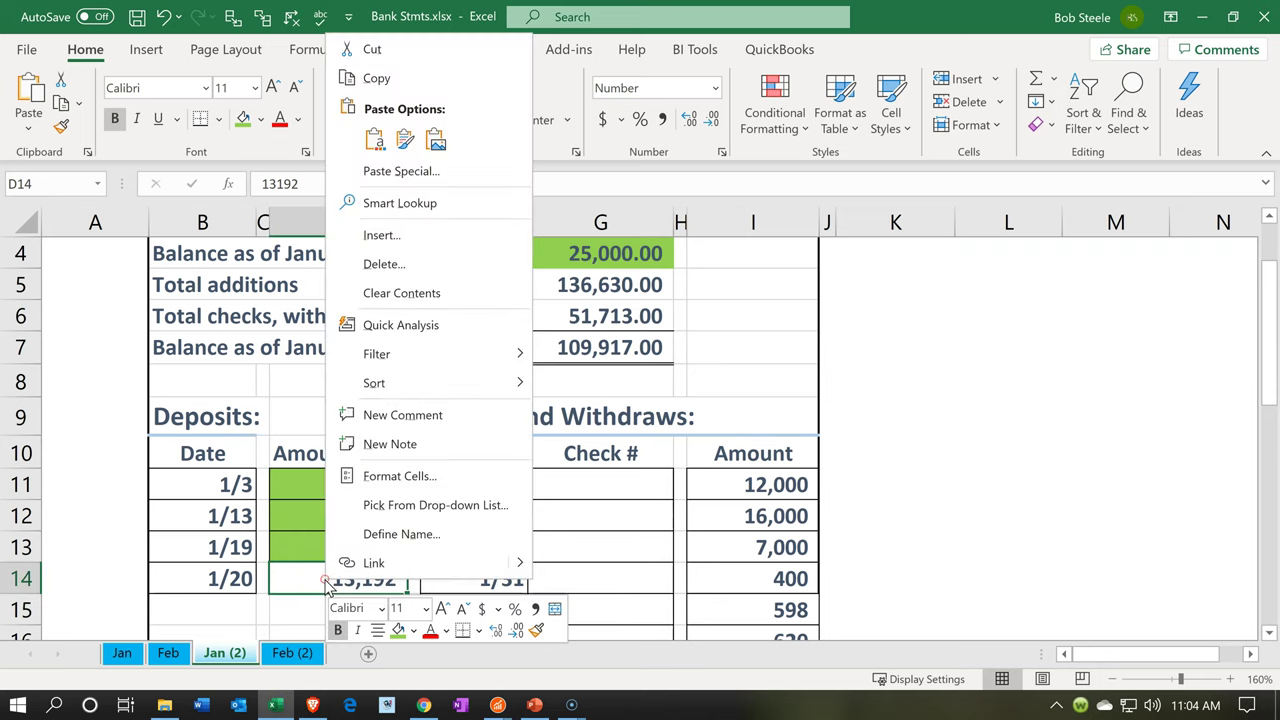
click(397, 630)
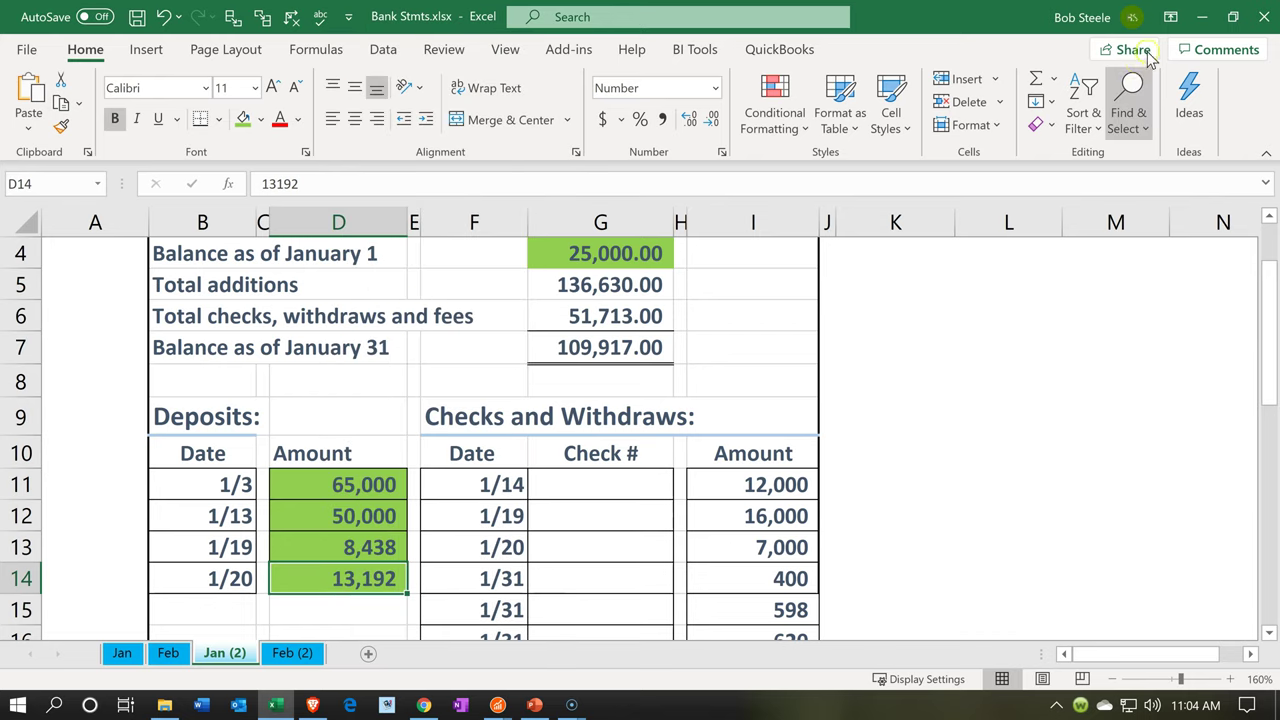
click(1201, 18)
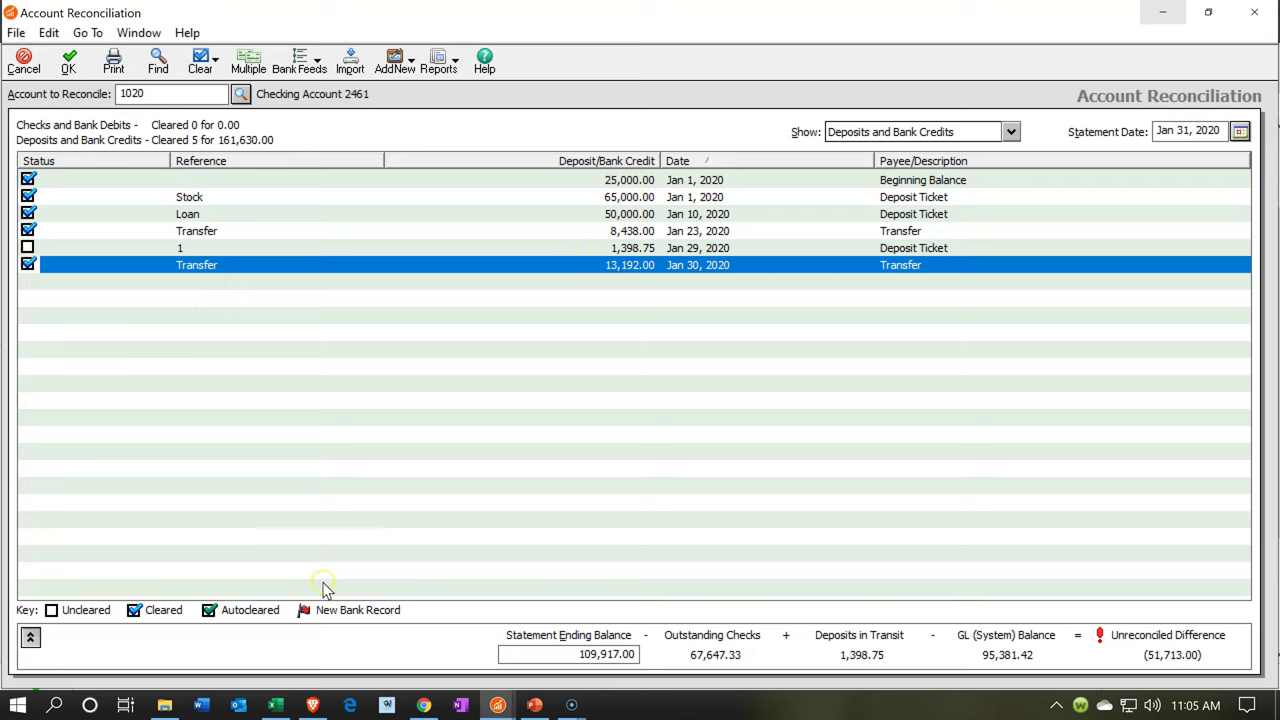
click(275, 705)
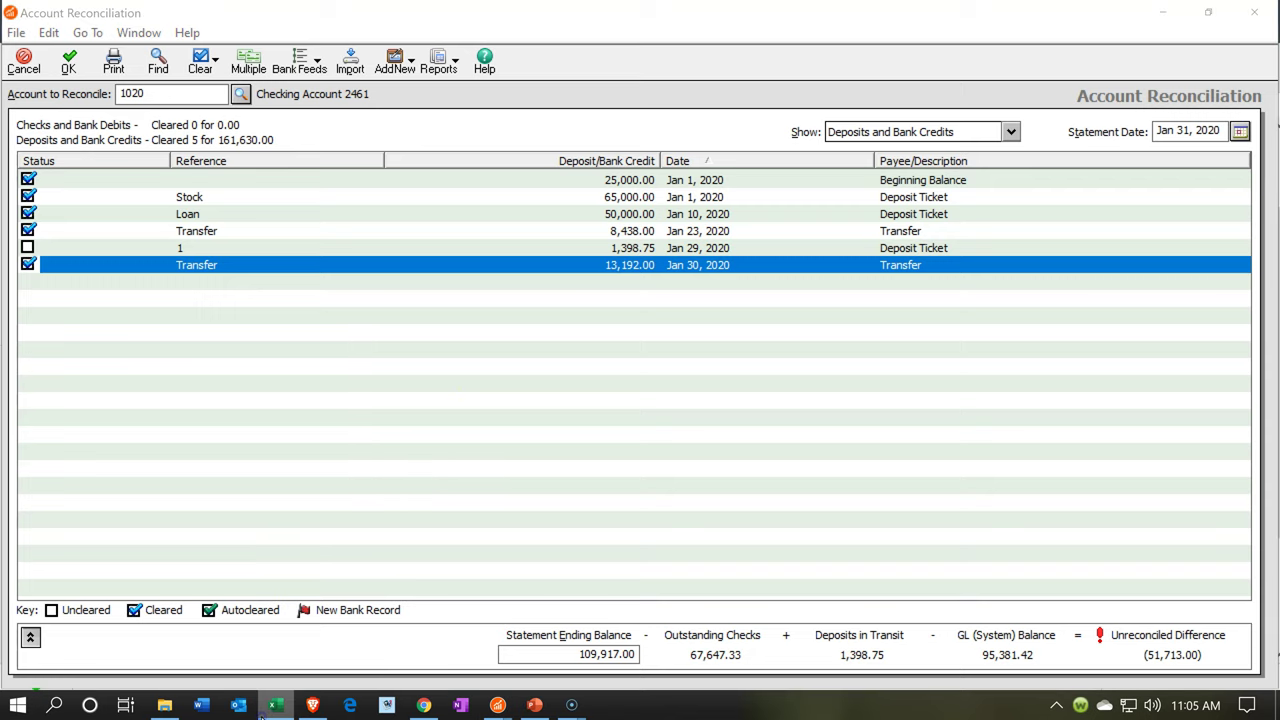